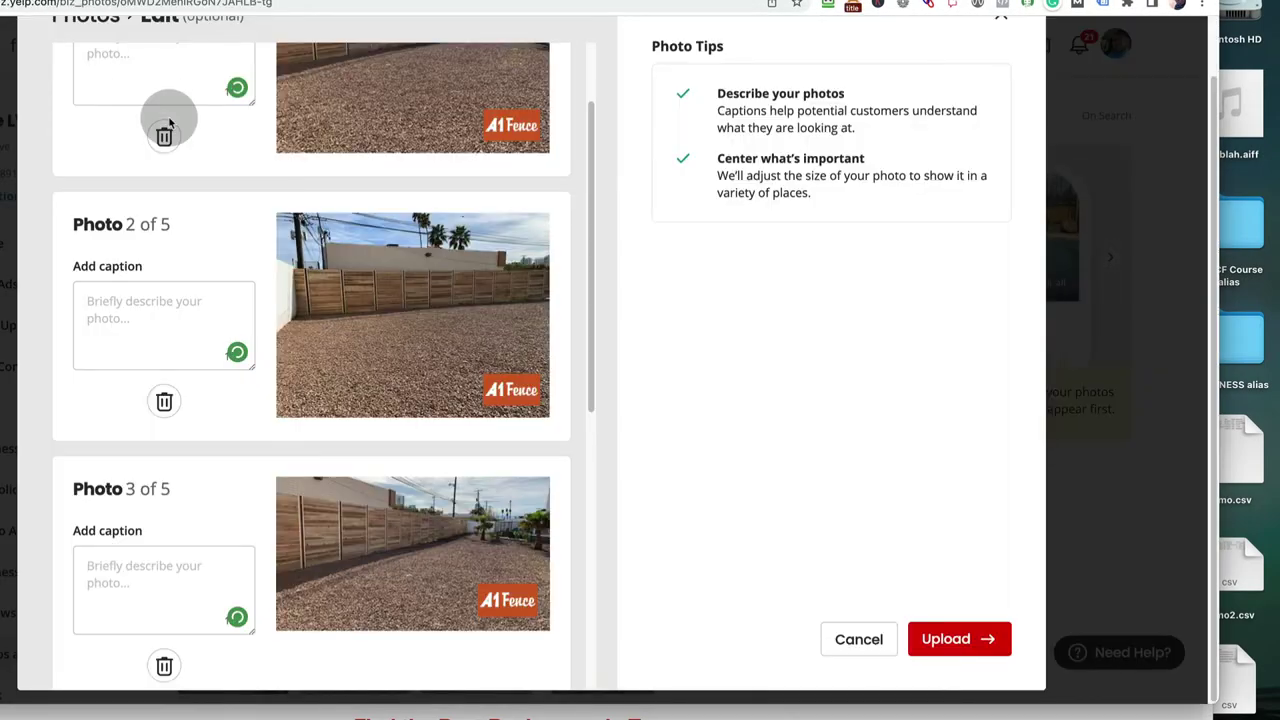
scroll(170, 121, up, 2)
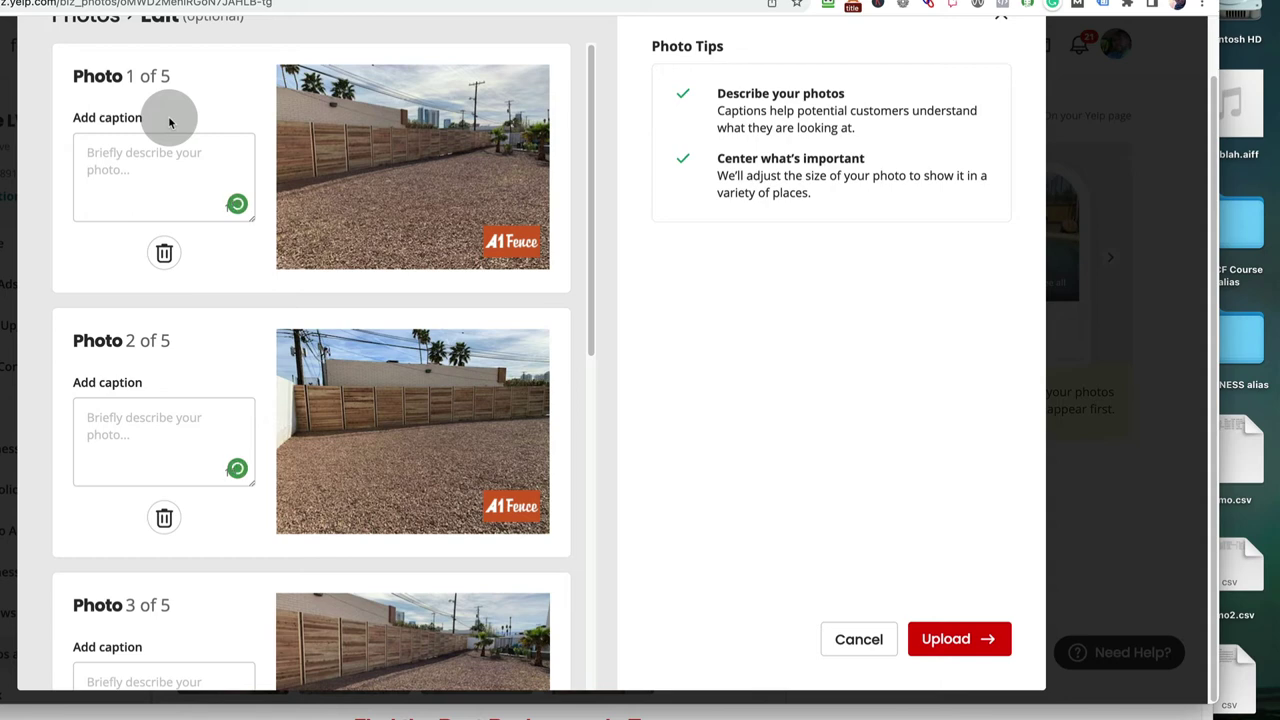
click(205, 6)
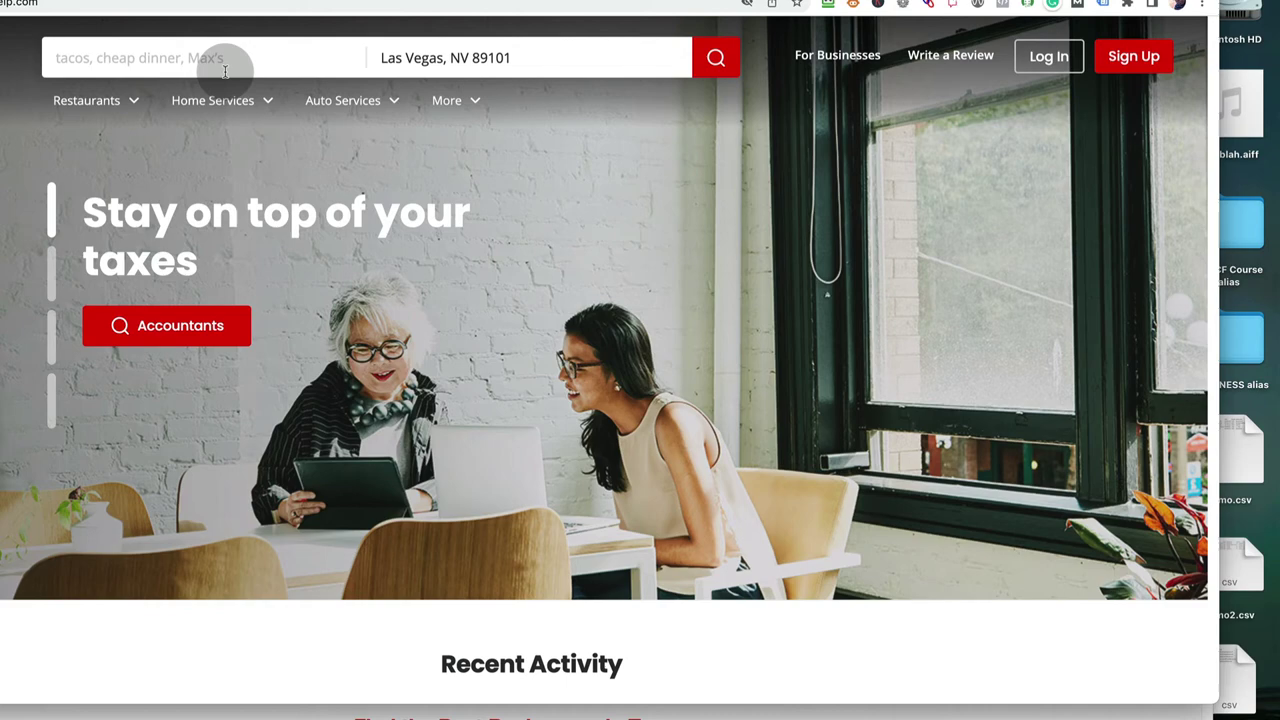
click(226, 66)
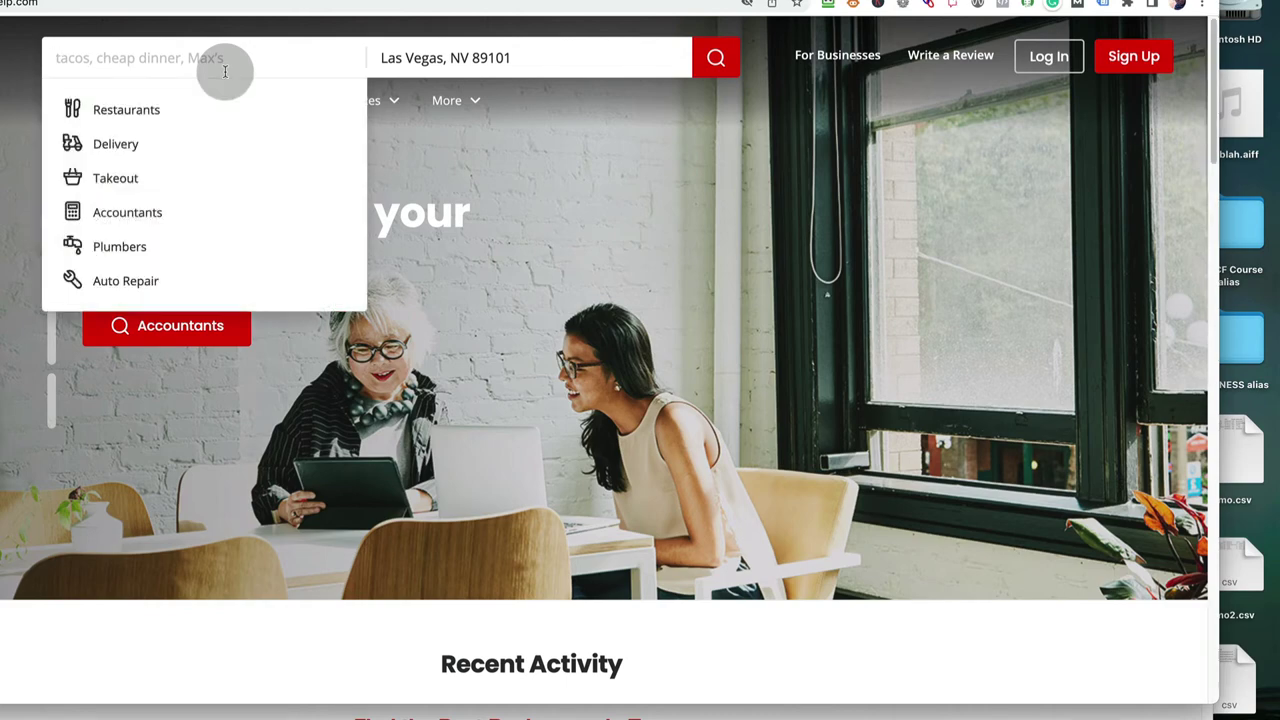
text(fence)
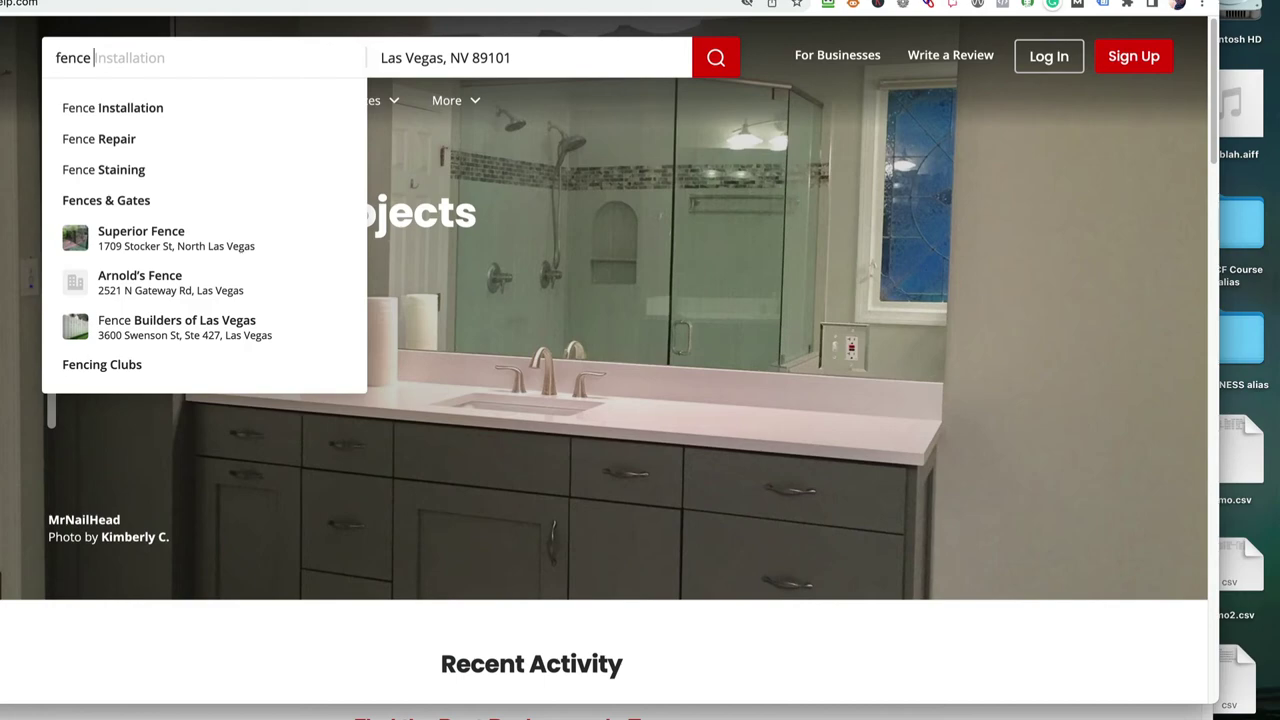
text( con)
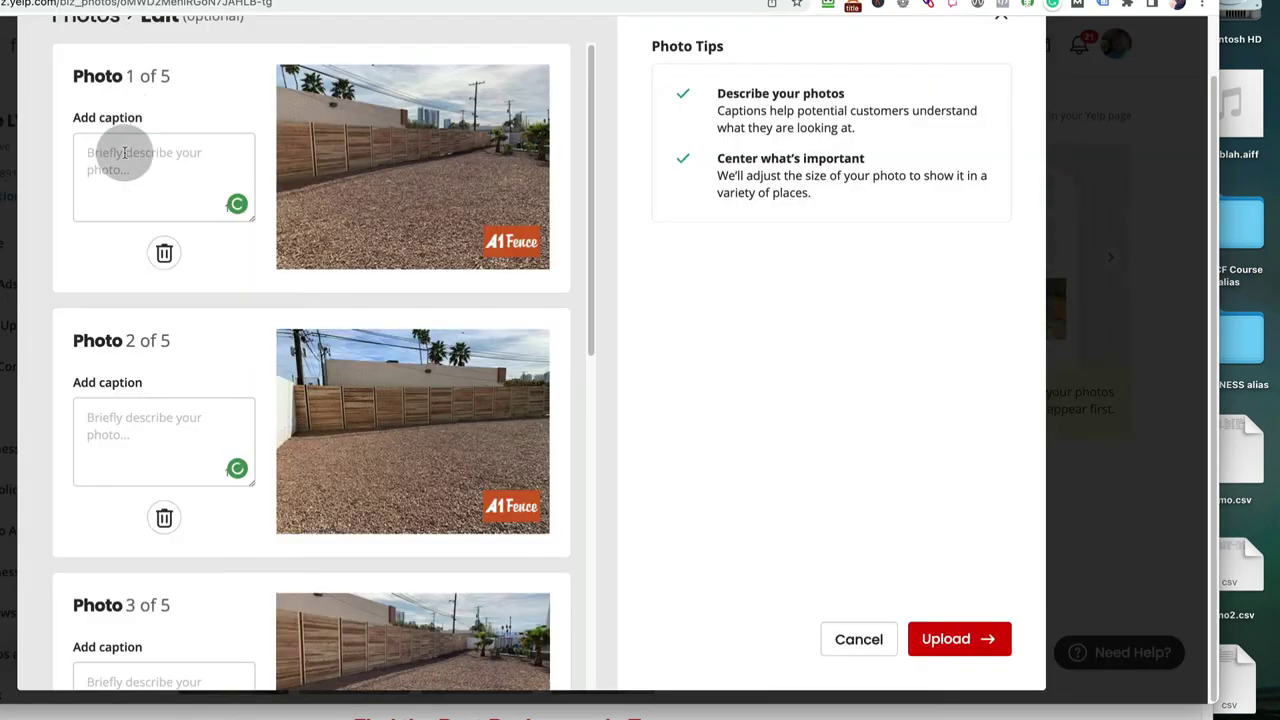
click(124, 152)
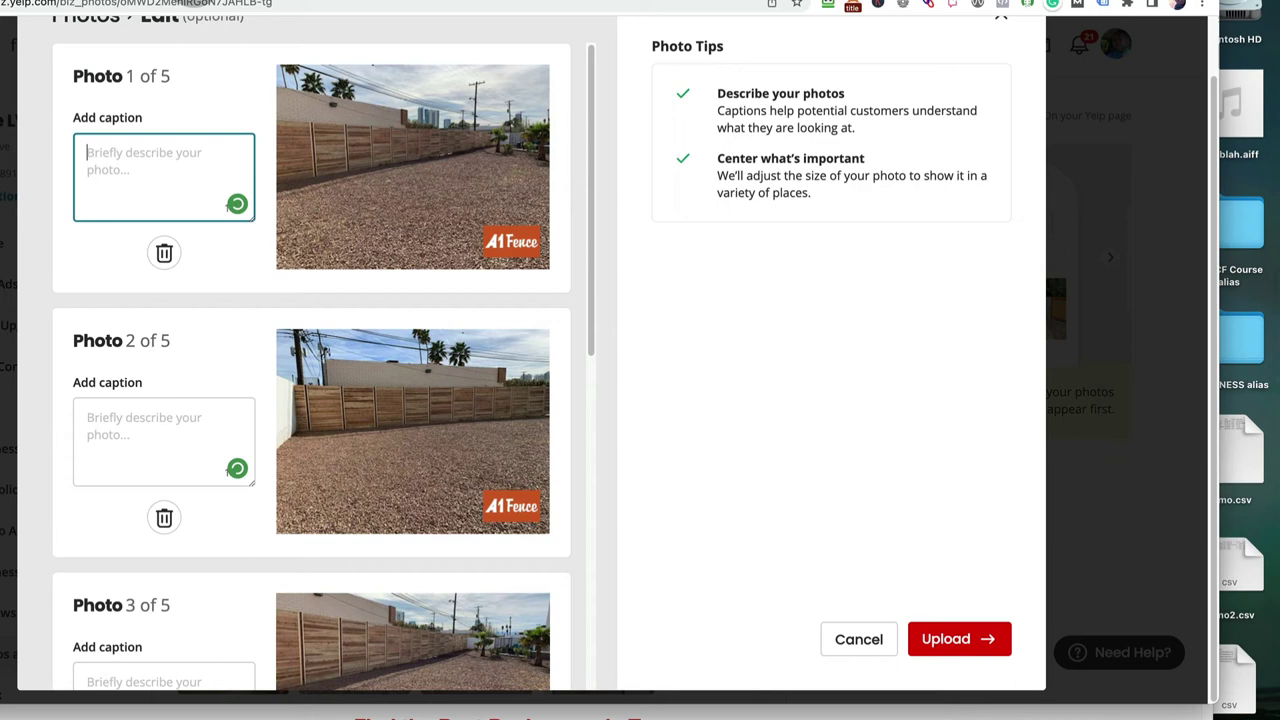
Caption Photo 1 'wood fence contractor - las vegas', then look up Yelp's 'wood fence' search suggestions
text(wood f)
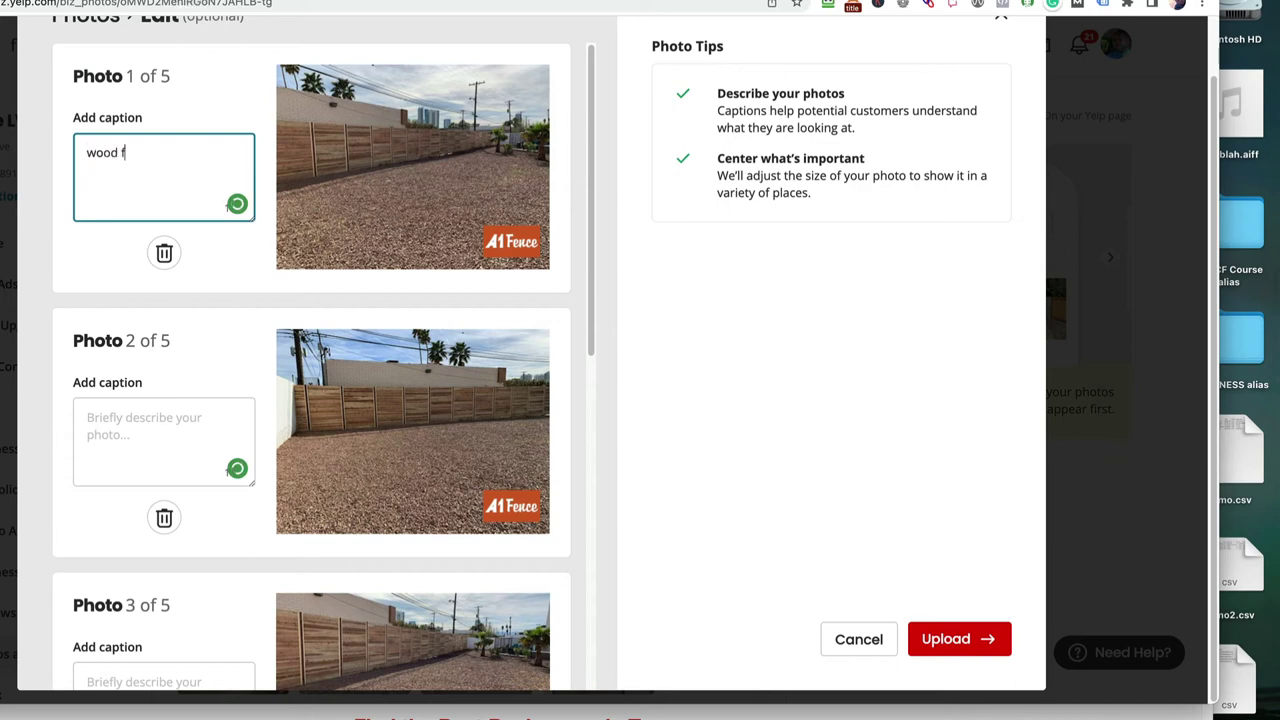
text(ence contract)
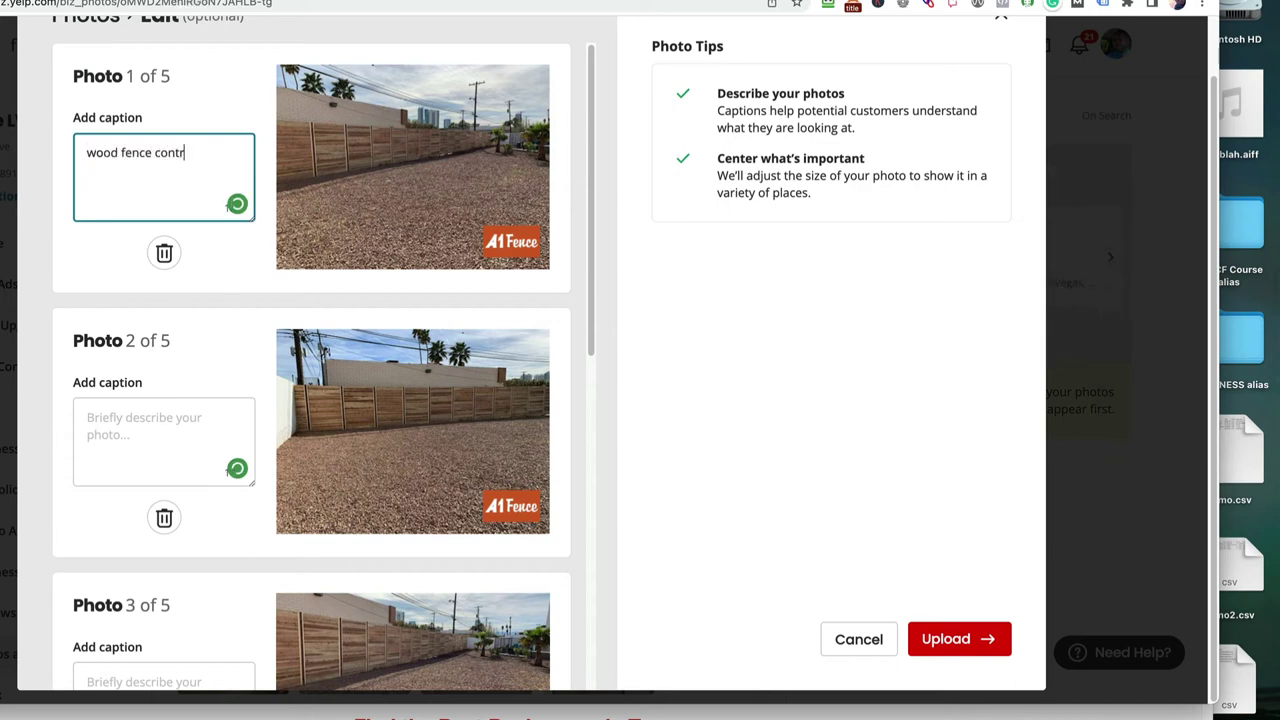
text(or - las vegas)
click(143, 420)
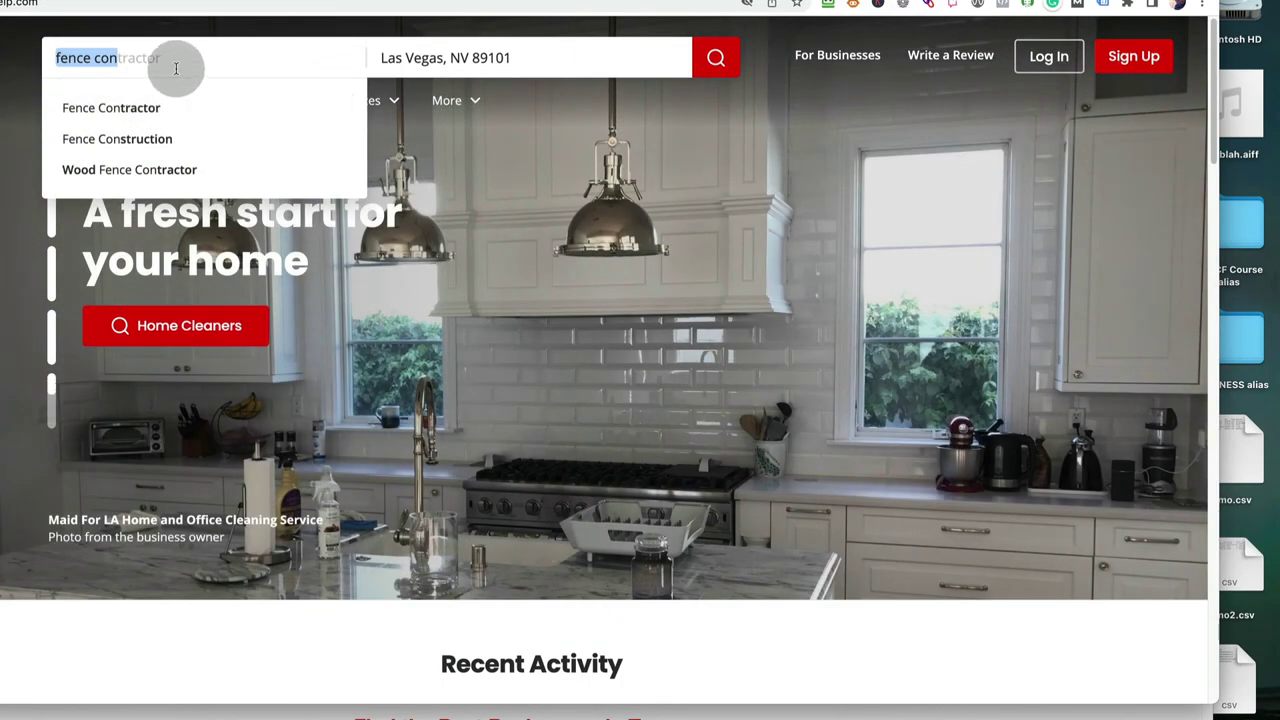
key(BackSpace)
text(wood fence)
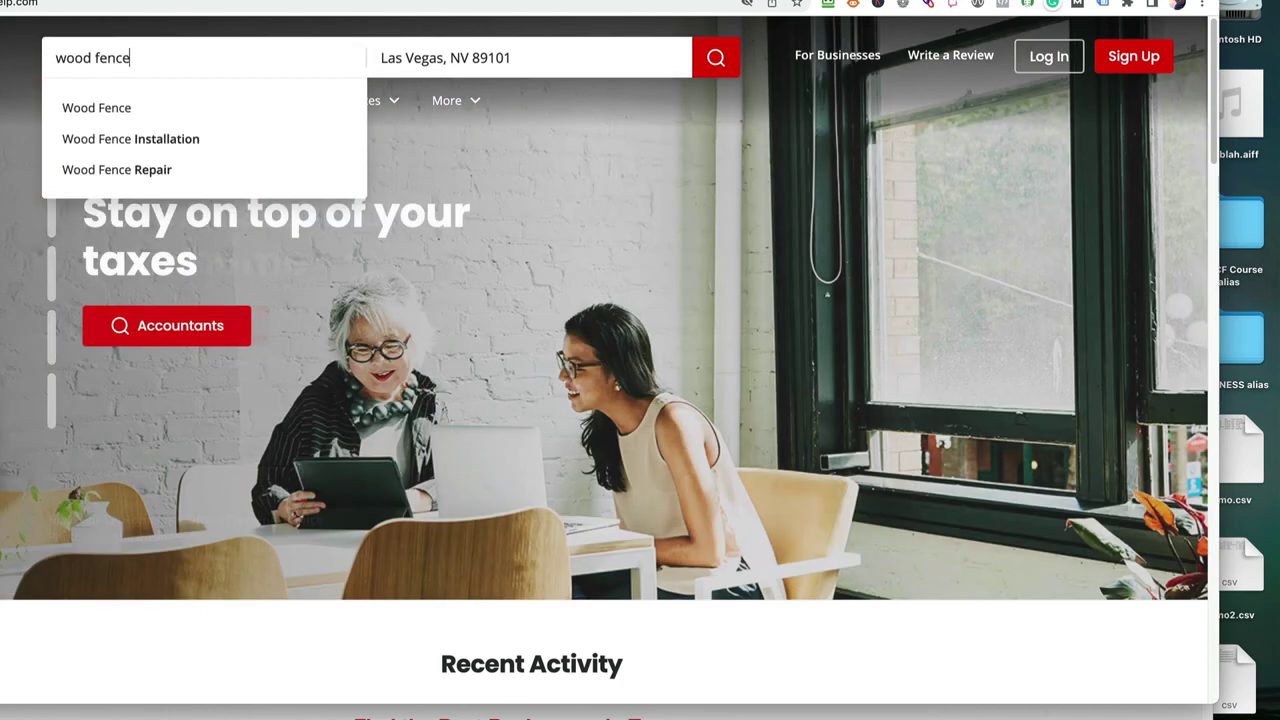
click(170, 105)
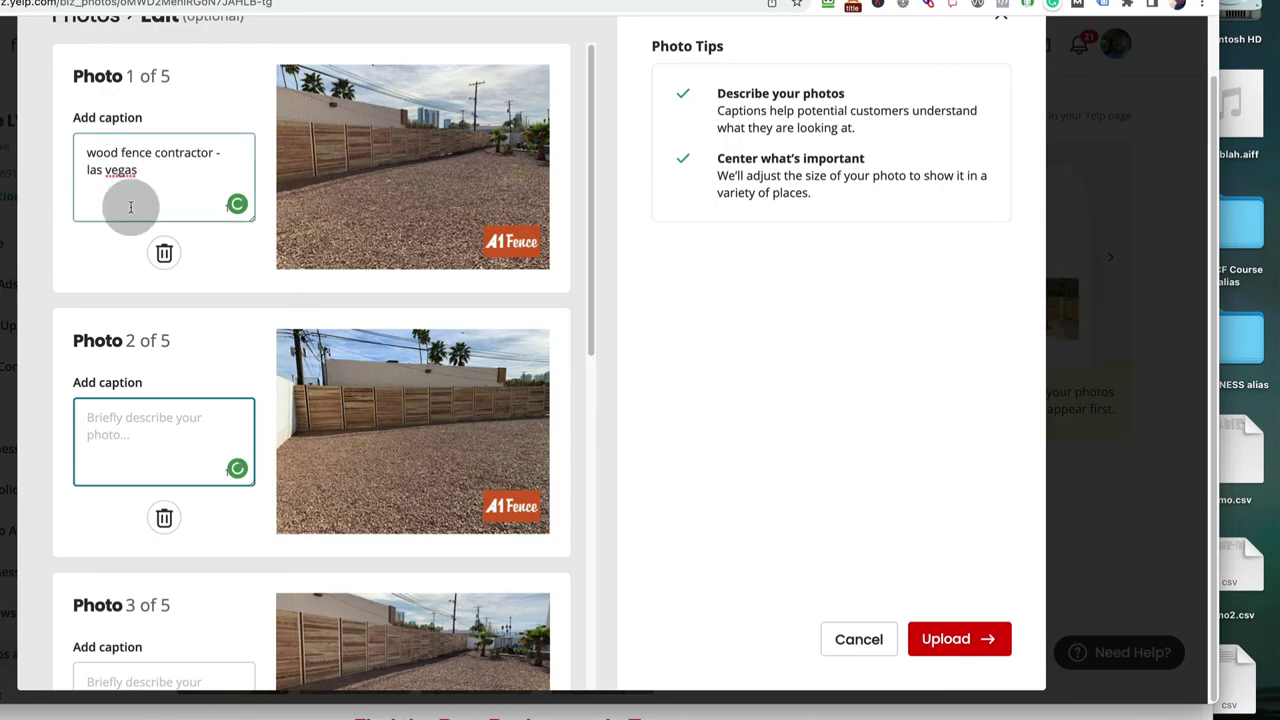
Caption Photo 2 'wood fence installation'
click(148, 420)
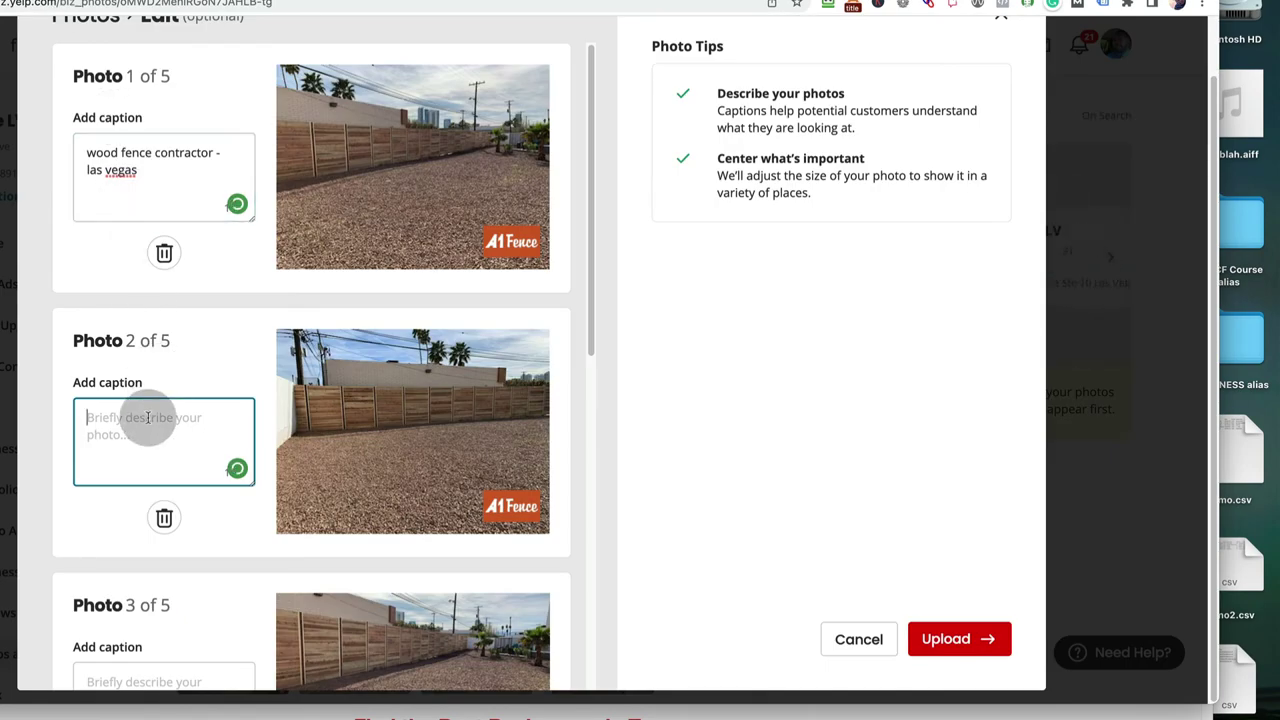
text(wood fe)
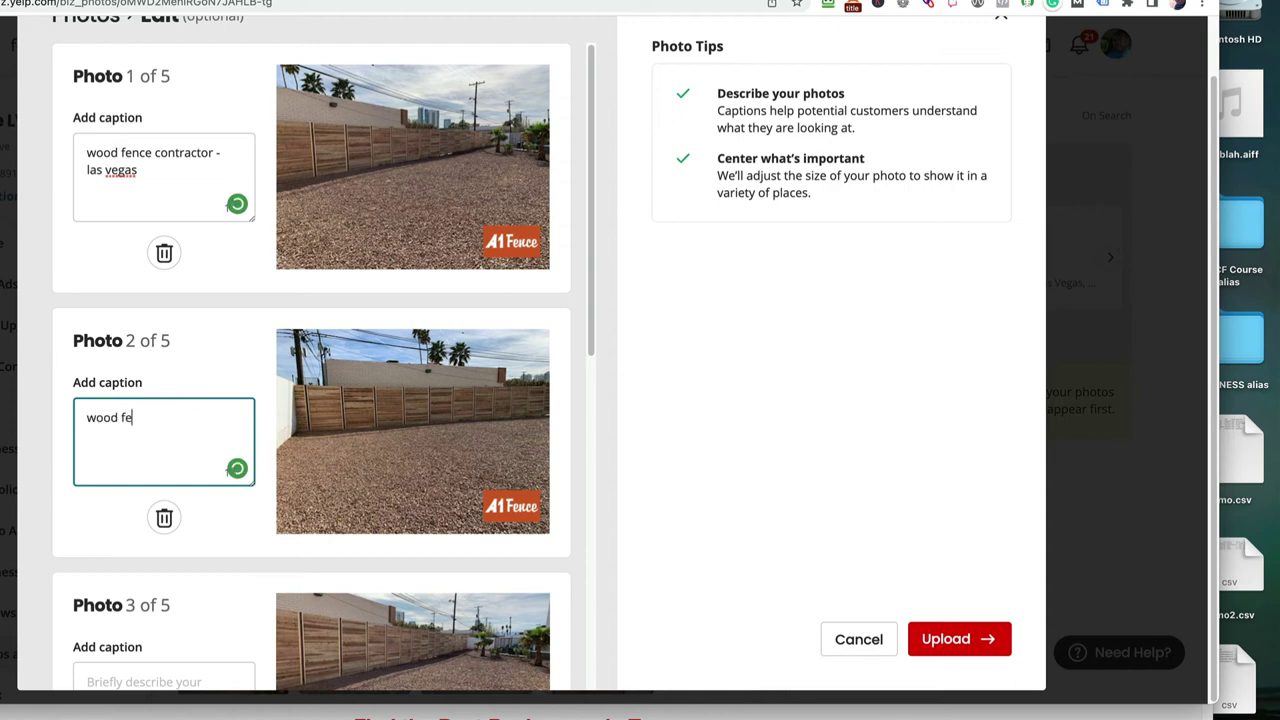
text(nce installation)
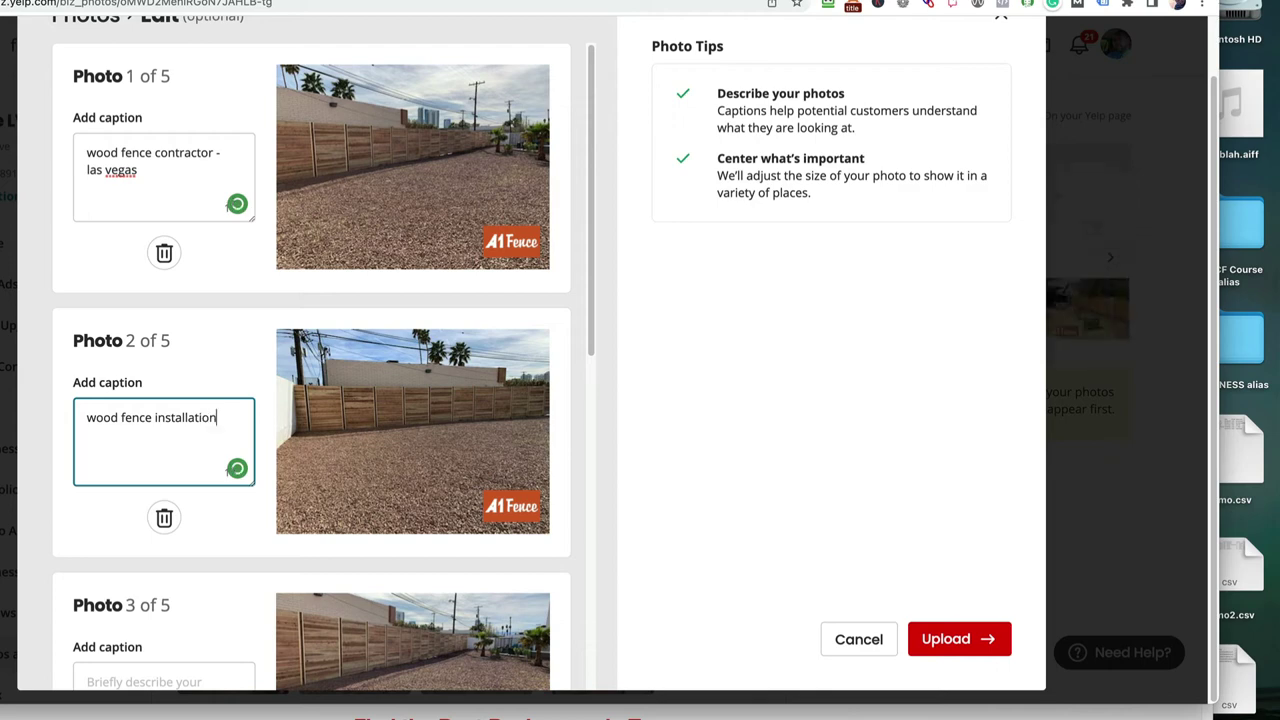
scroll(148, 538, down, 5)
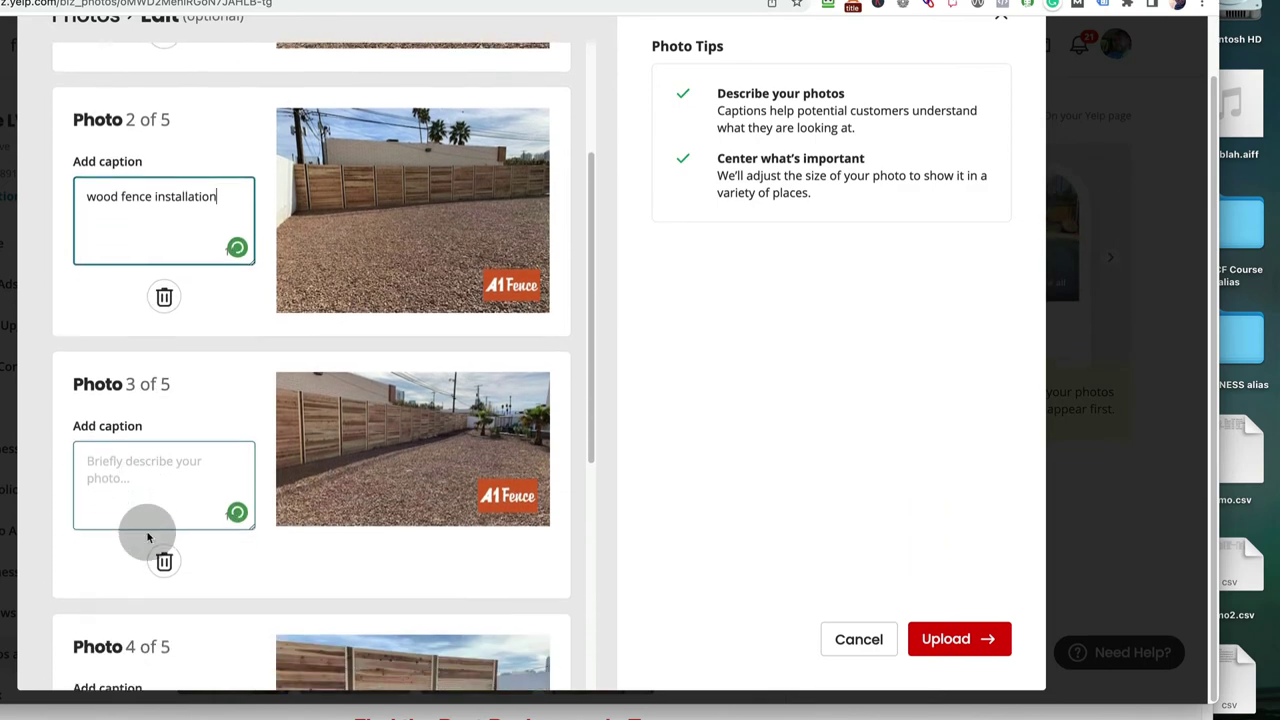
Pick the Horizontal Fence suggestion and caption Photo 3 'horizontal fence - las vegas'
click(160, 479)
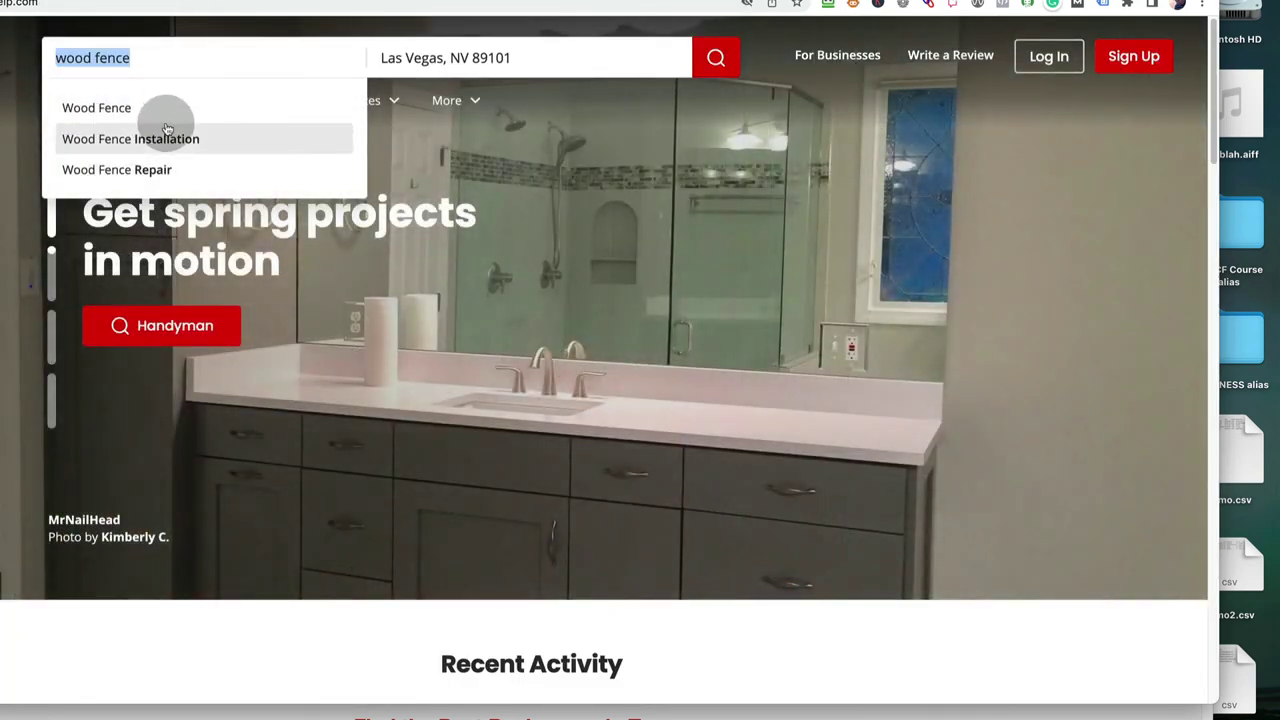
key(BackSpace)
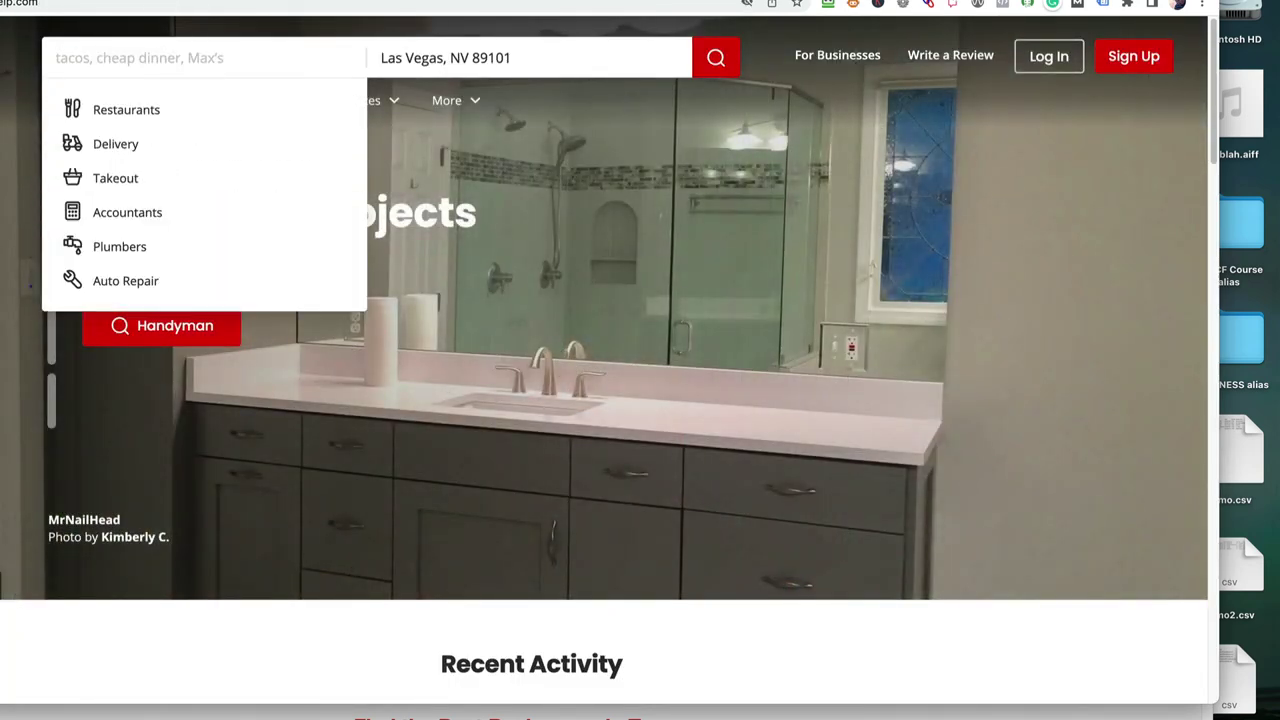
text(horizo)
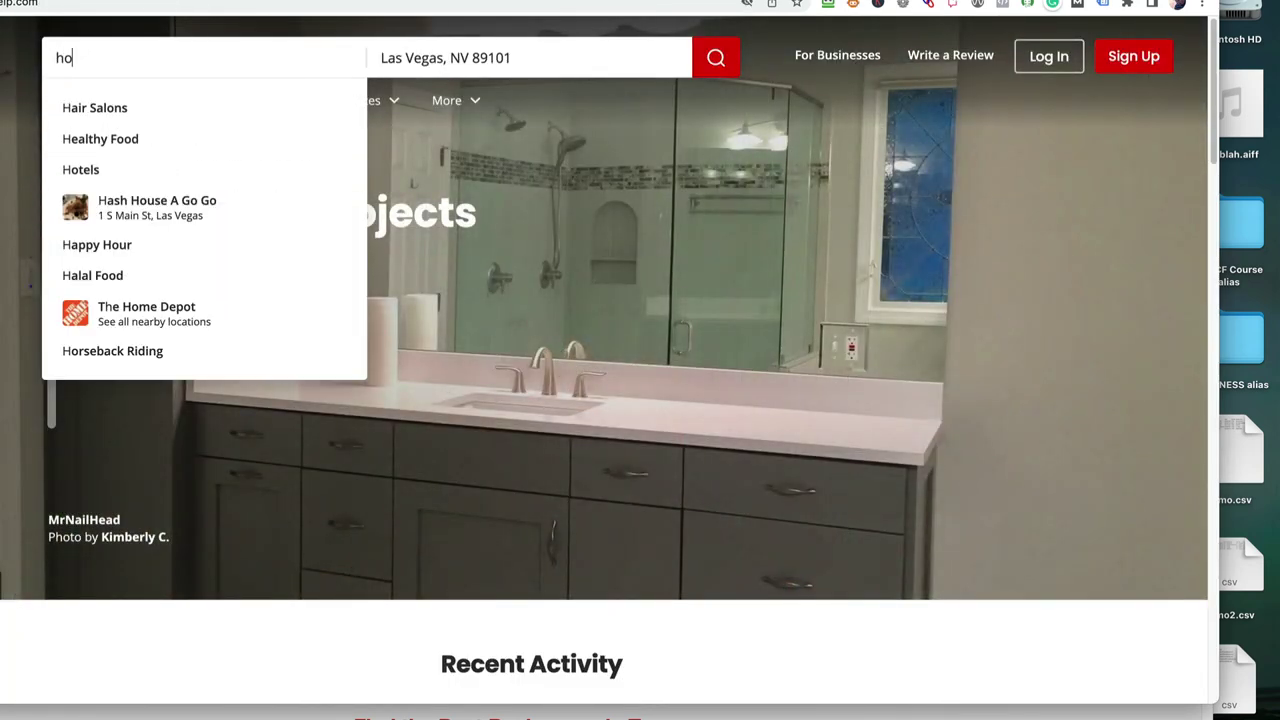
text(na)
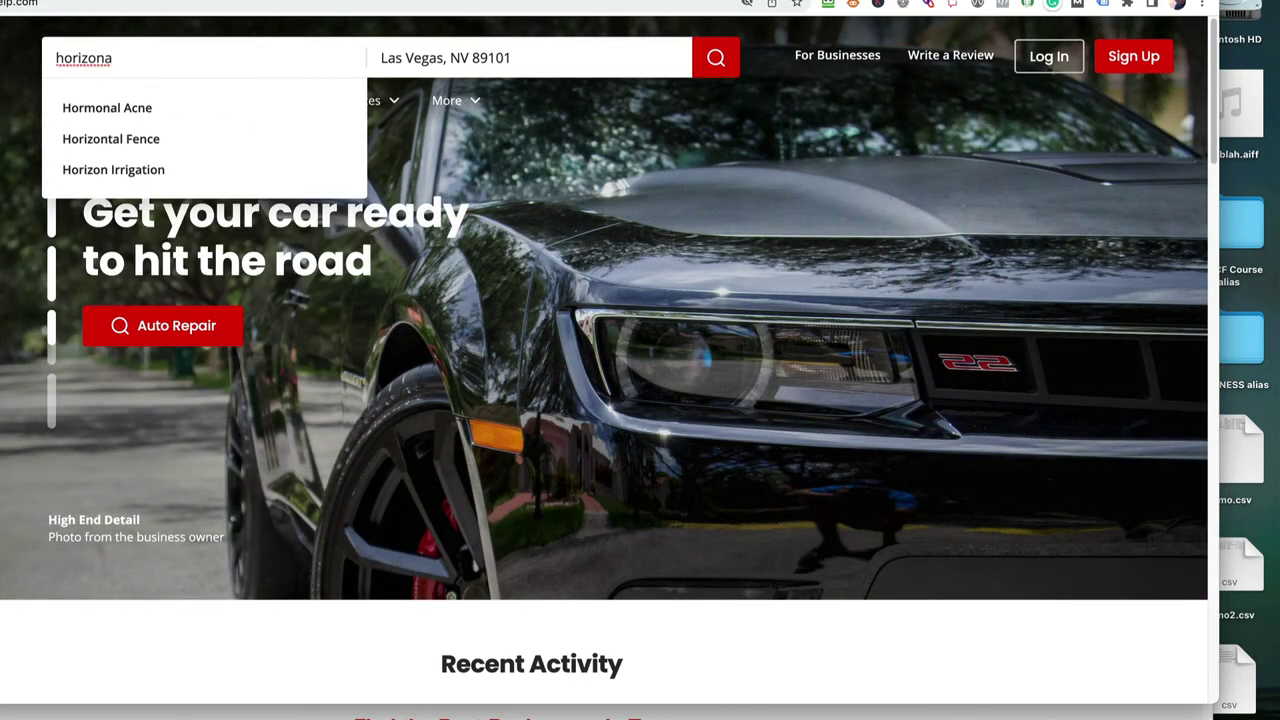
click(150, 139)
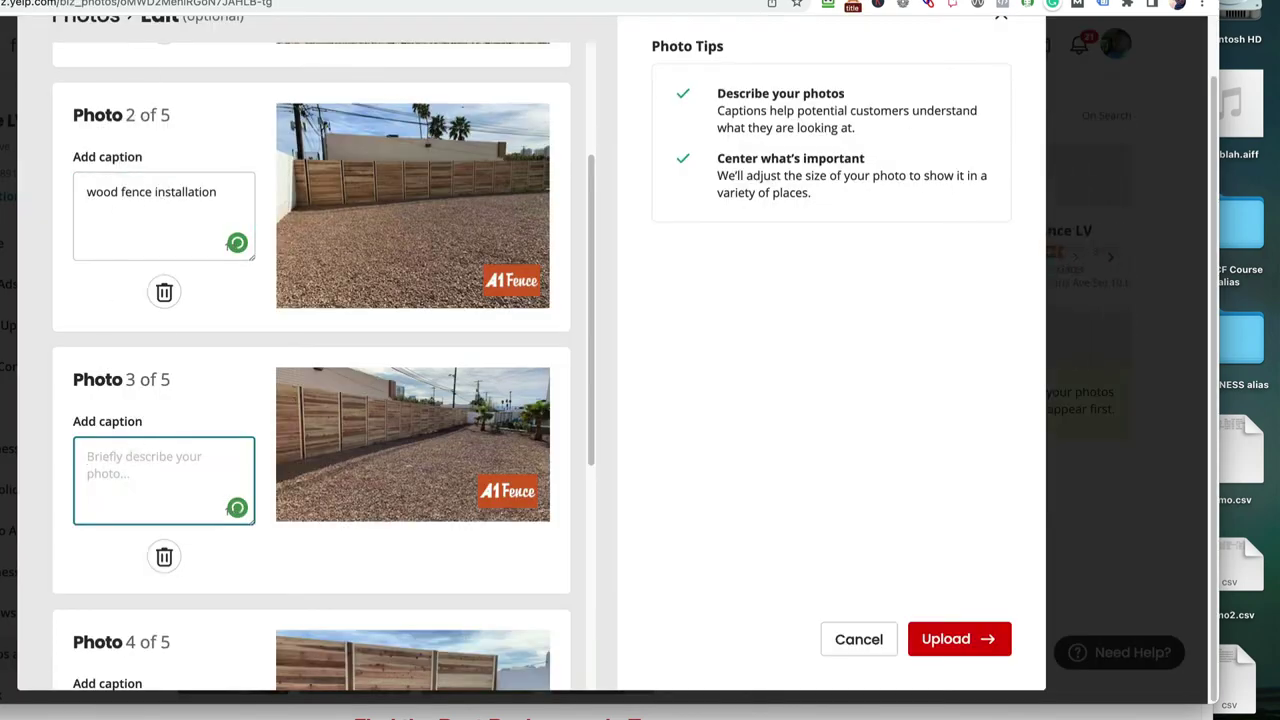
text(horizontal fence)
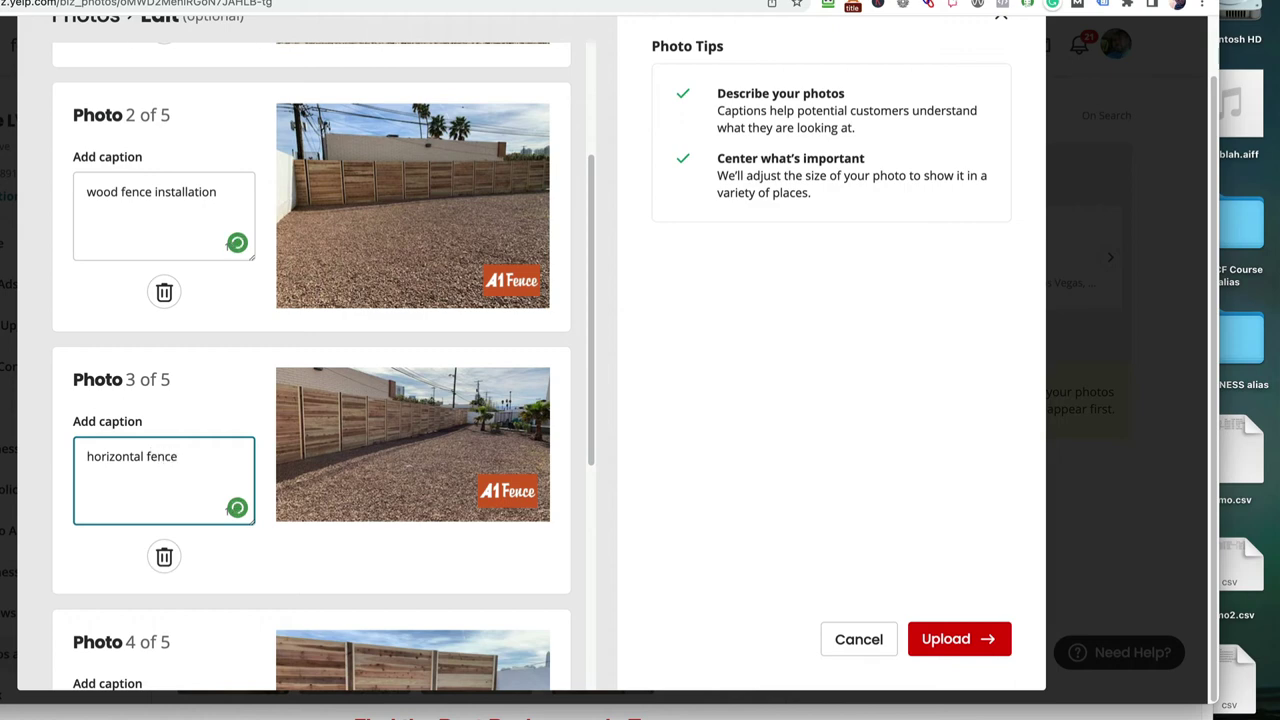
text( - las vegas)
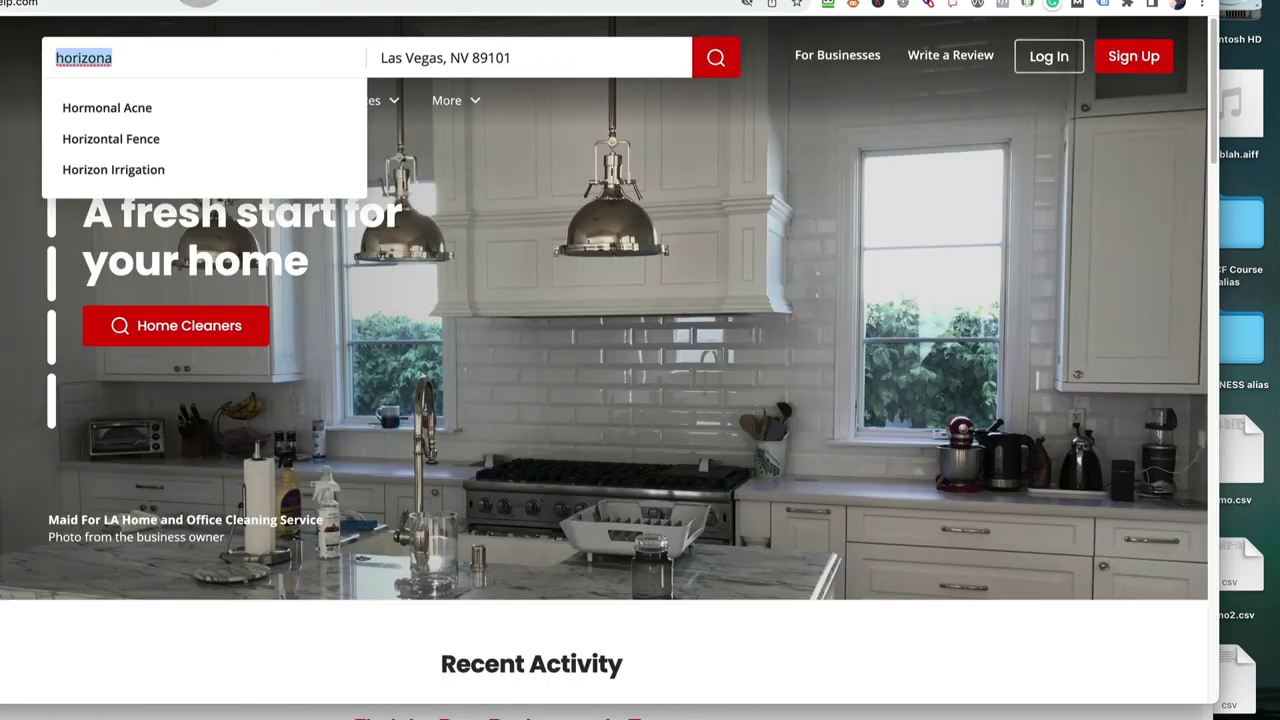
Rework the Yelp search term, clearing it and typing 'fence con' to see more suggestions
click(194, 54)
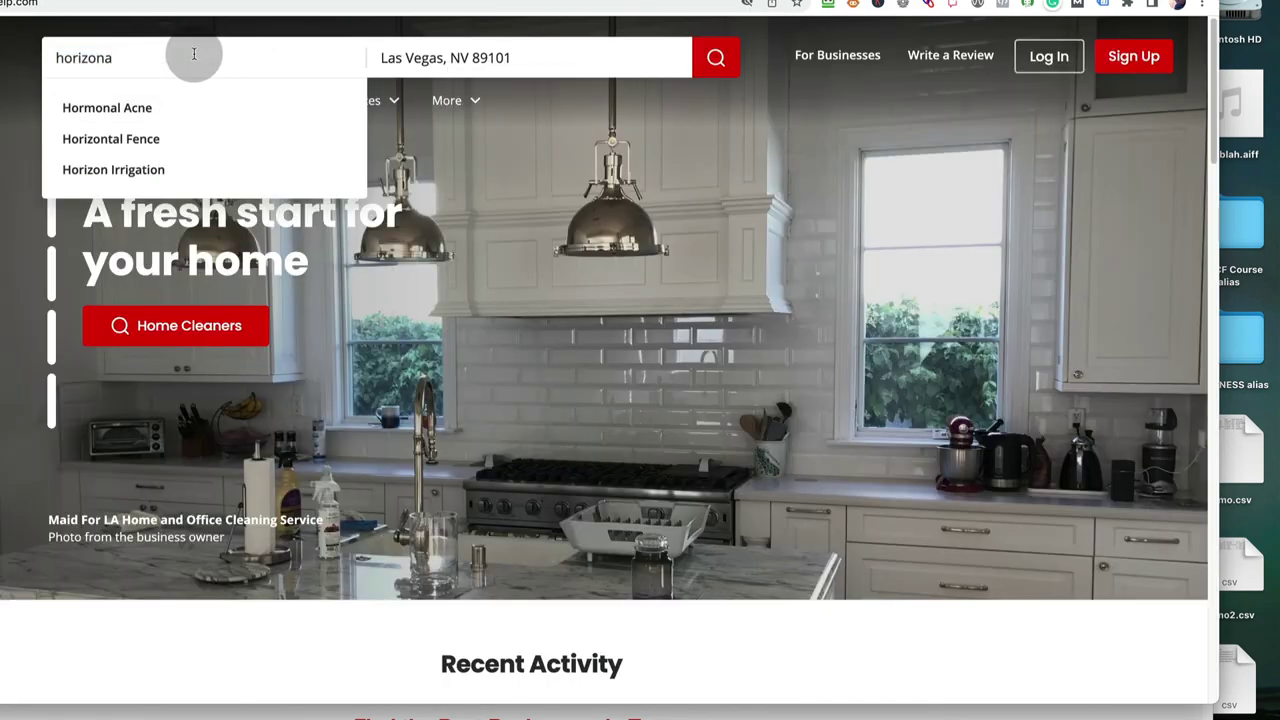
text(l fnece)
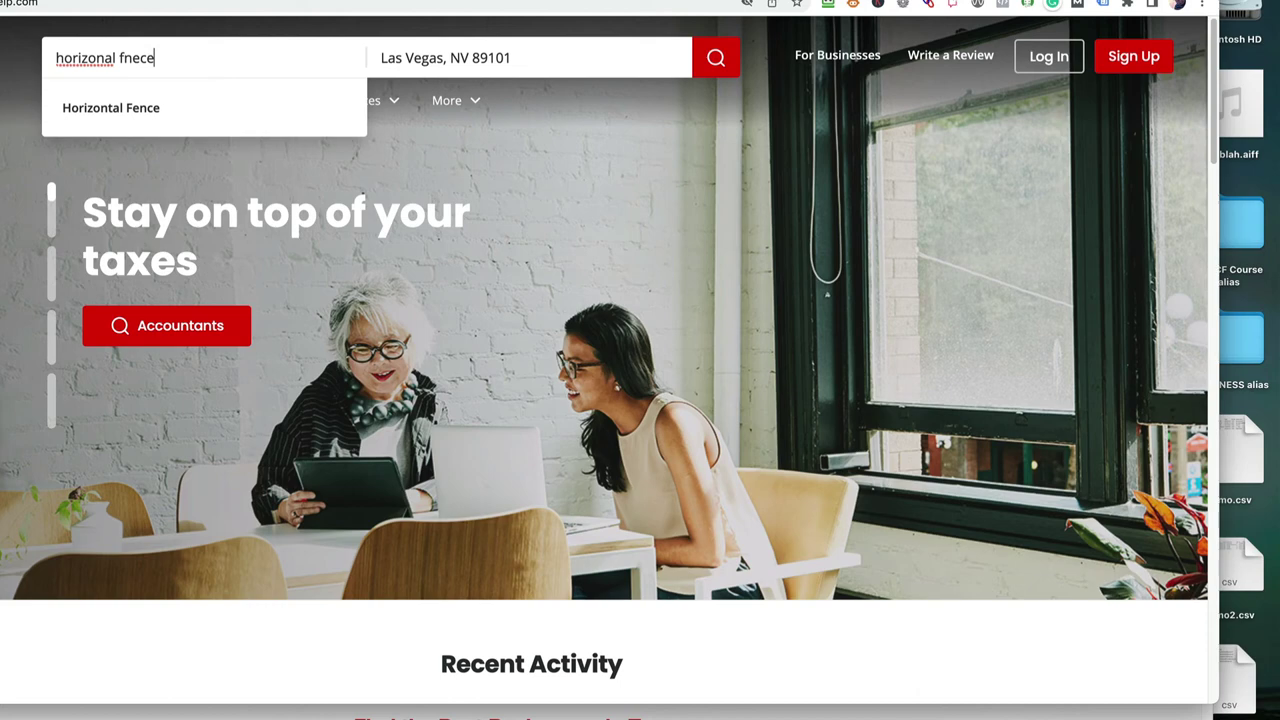
key(BackSpace)
key(BackSpace)
key(BackSpace)
key(BackSpace)
text(enci)
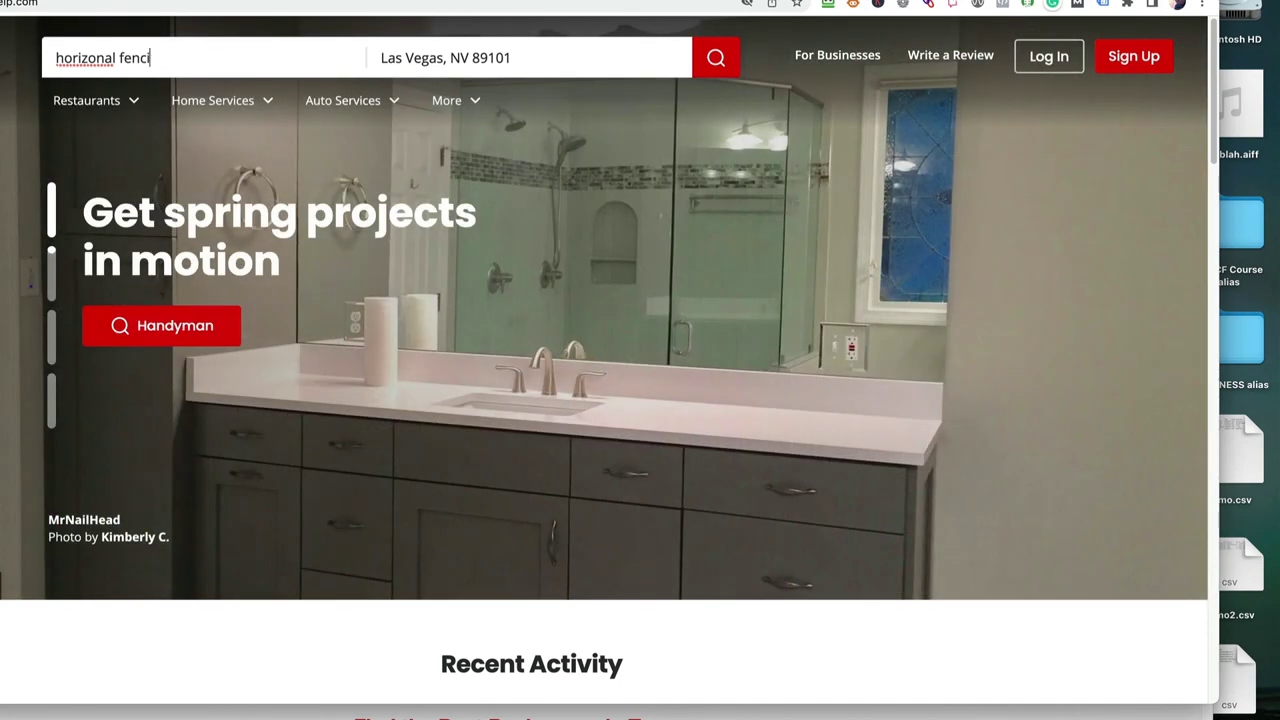
key(BackSpace)
key(BackSpace)
key(BackSpace)
key(BackSpace)
key(BackSpace)
key(BackSpace)
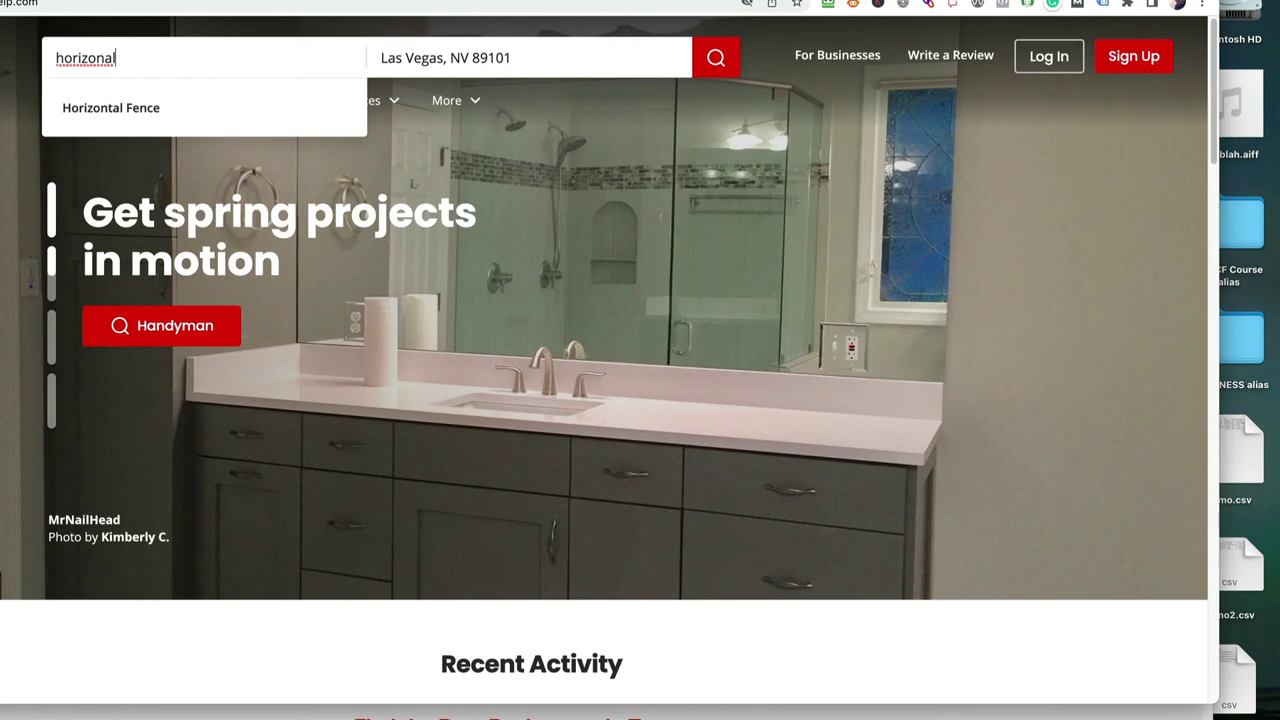
key(BackSpace)
key(BackSpace)
key(BackSpace)
key(BackSpace)
key(BackSpace)
key(BackSpace)
key(BackSpace)
key(BackSpace)
key(BackSpace)
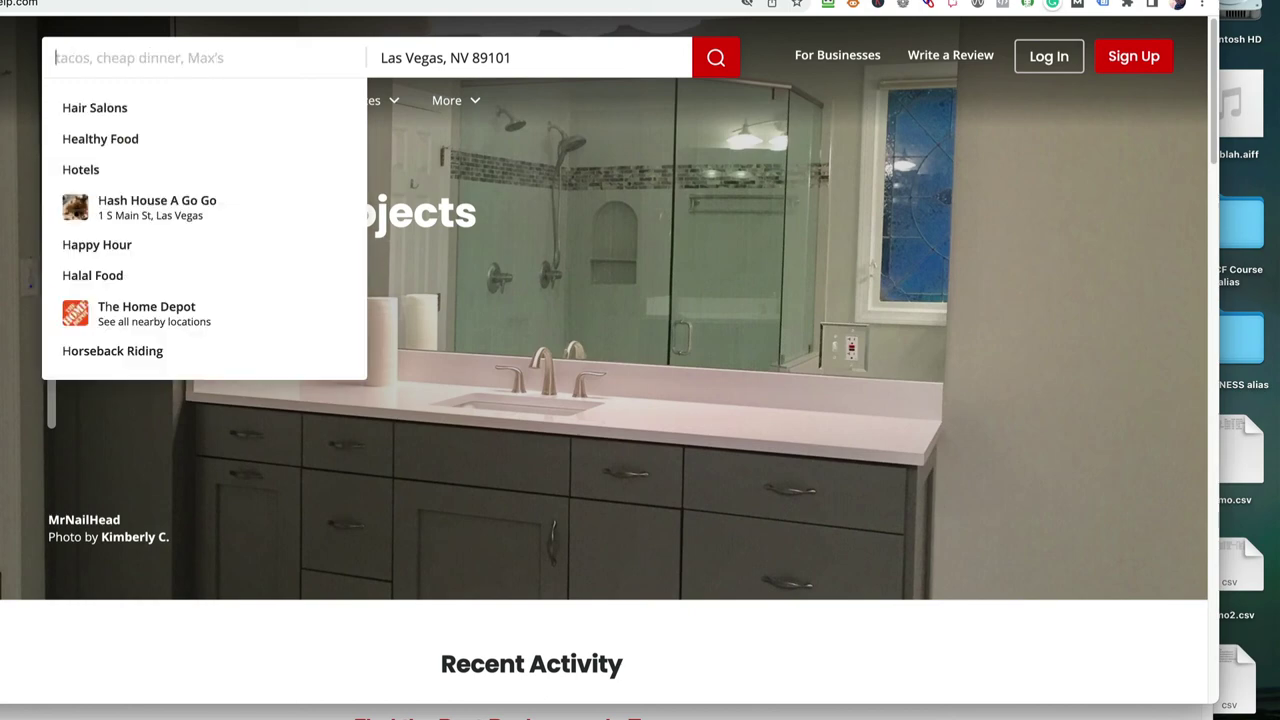
text(fenc)
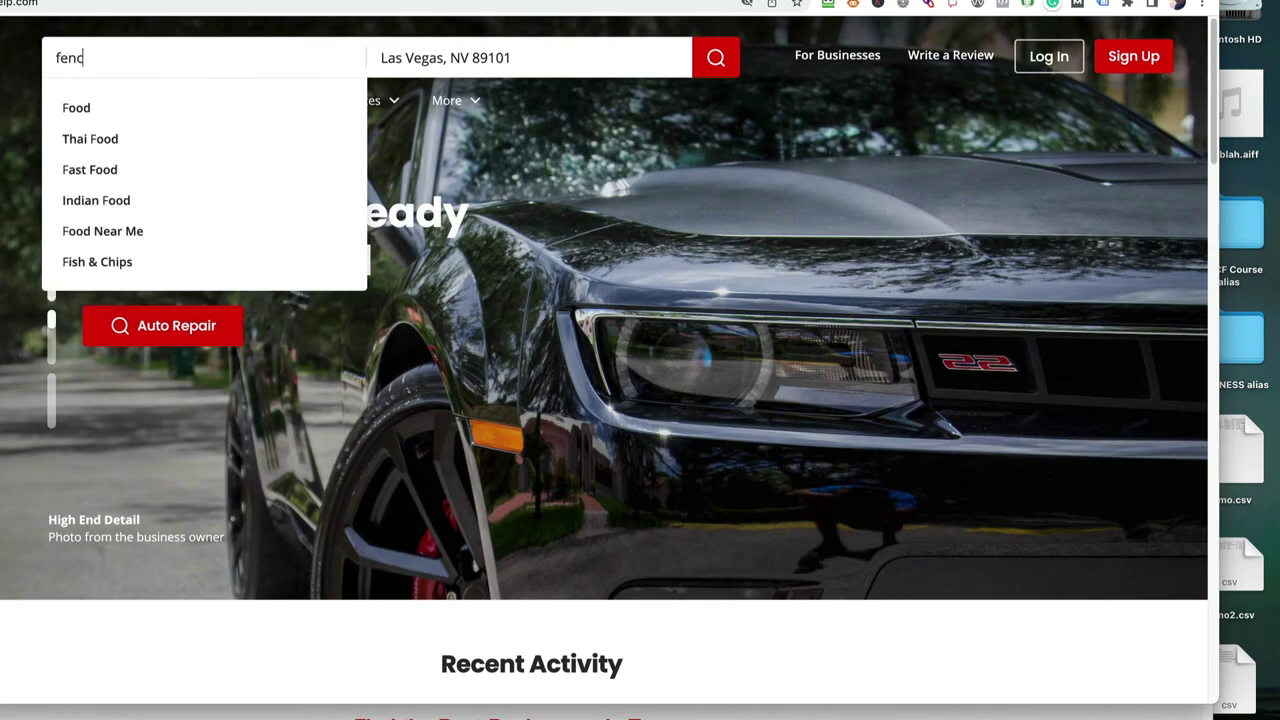
text(e con)
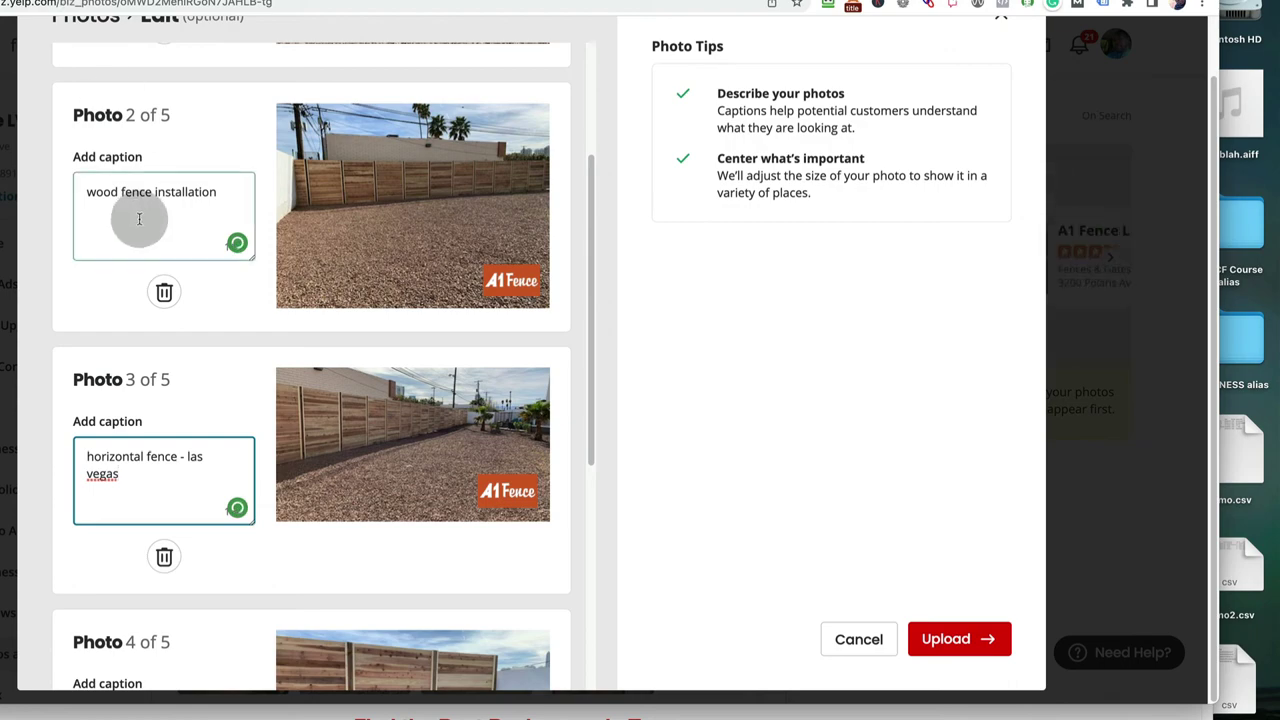
Caption Photo 4 'las vegas fence contractor'
scroll(137, 294, up, 3)
scroll(140, 305, down, 7)
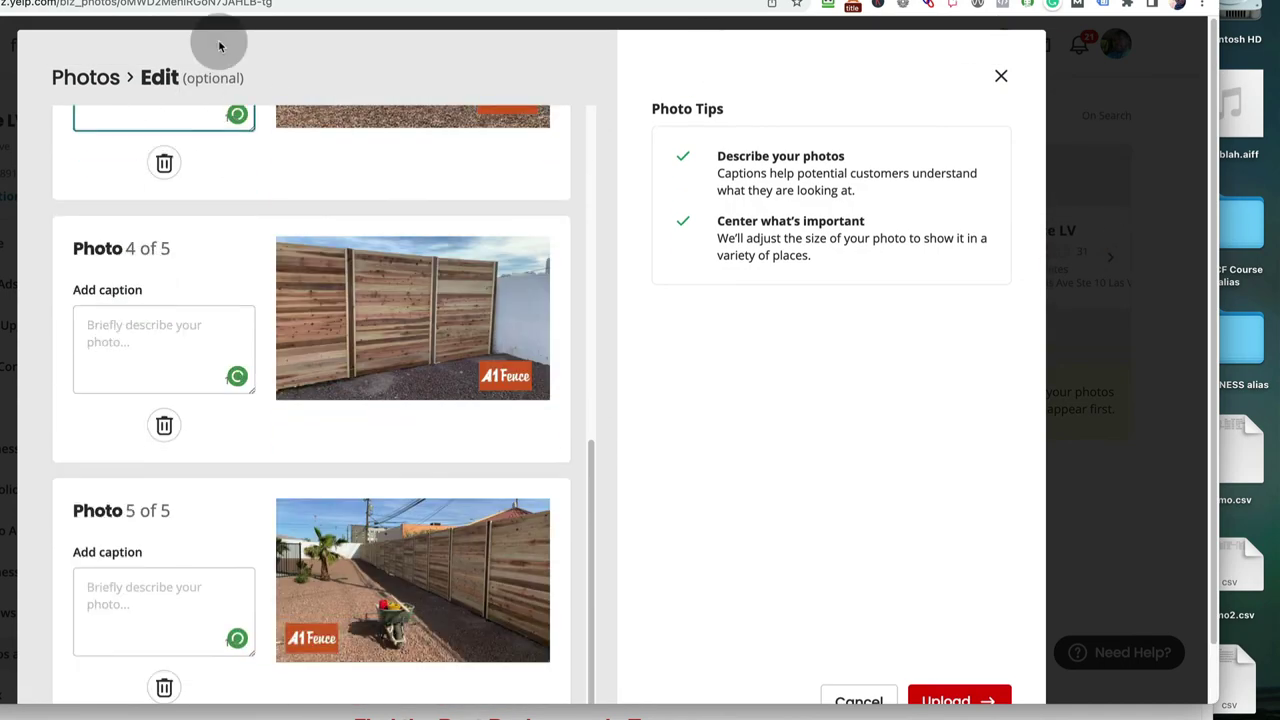
click(170, 358)
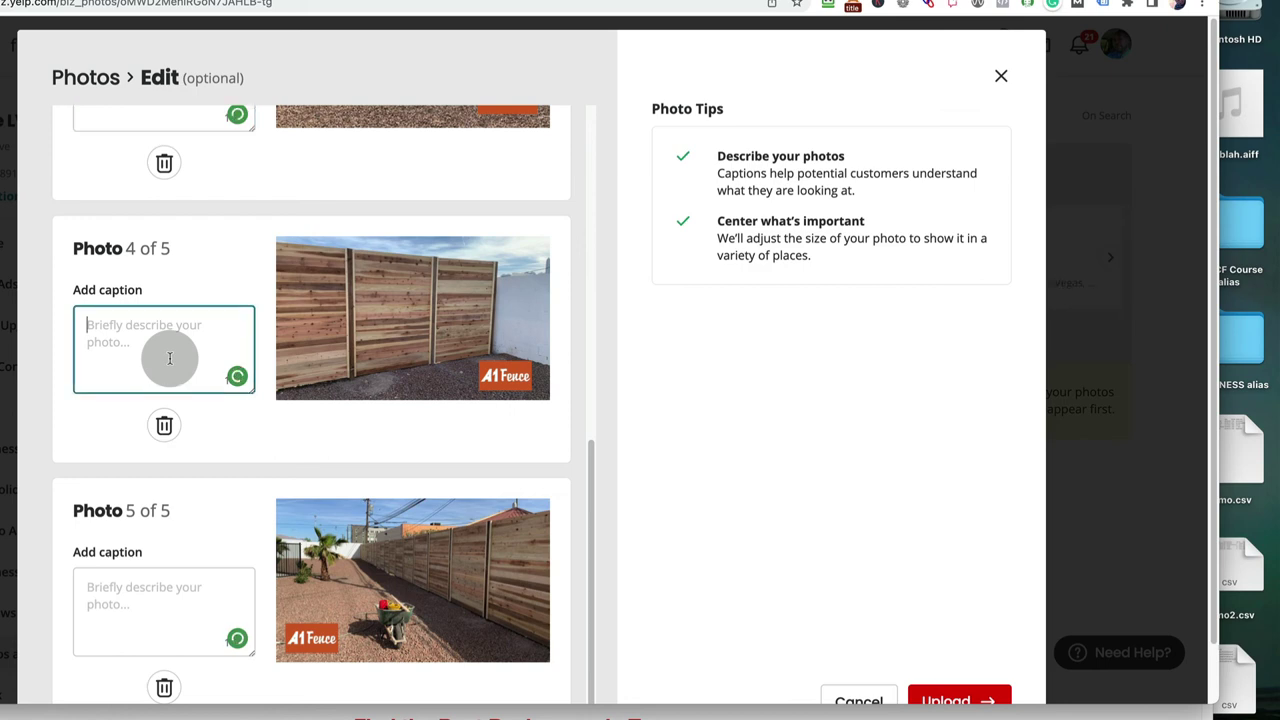
text(las )
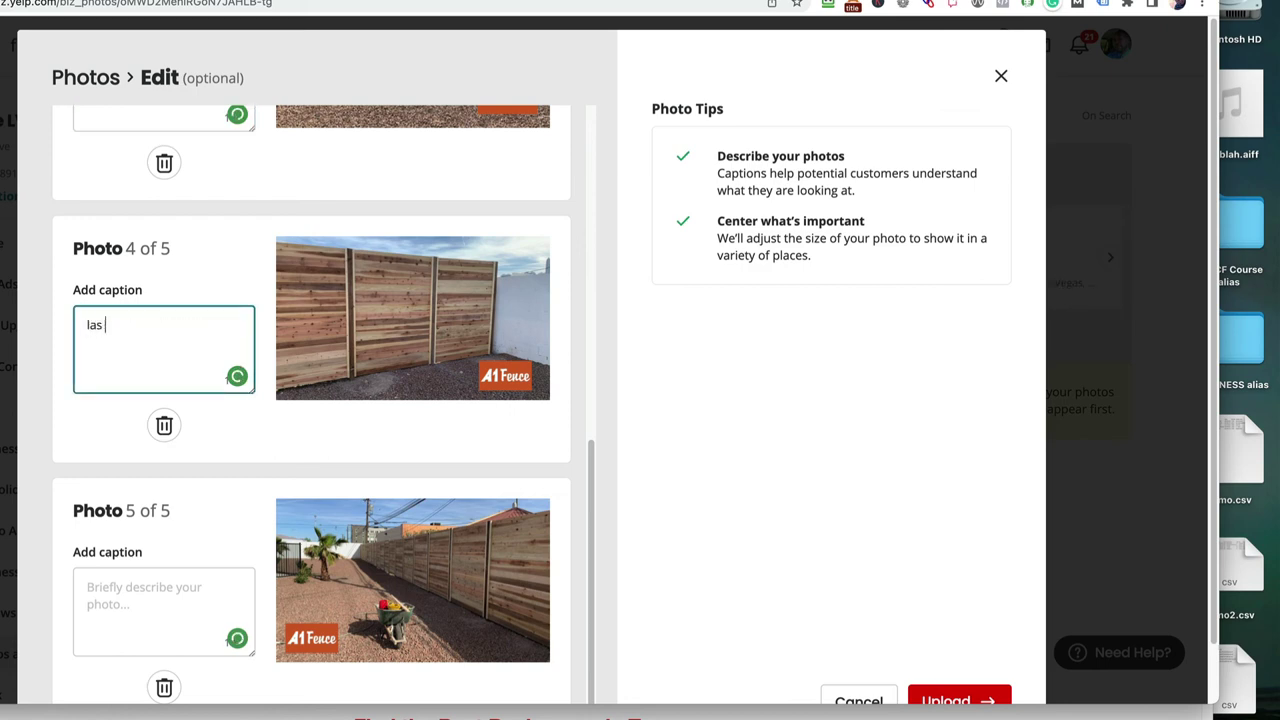
text(vegas fence )
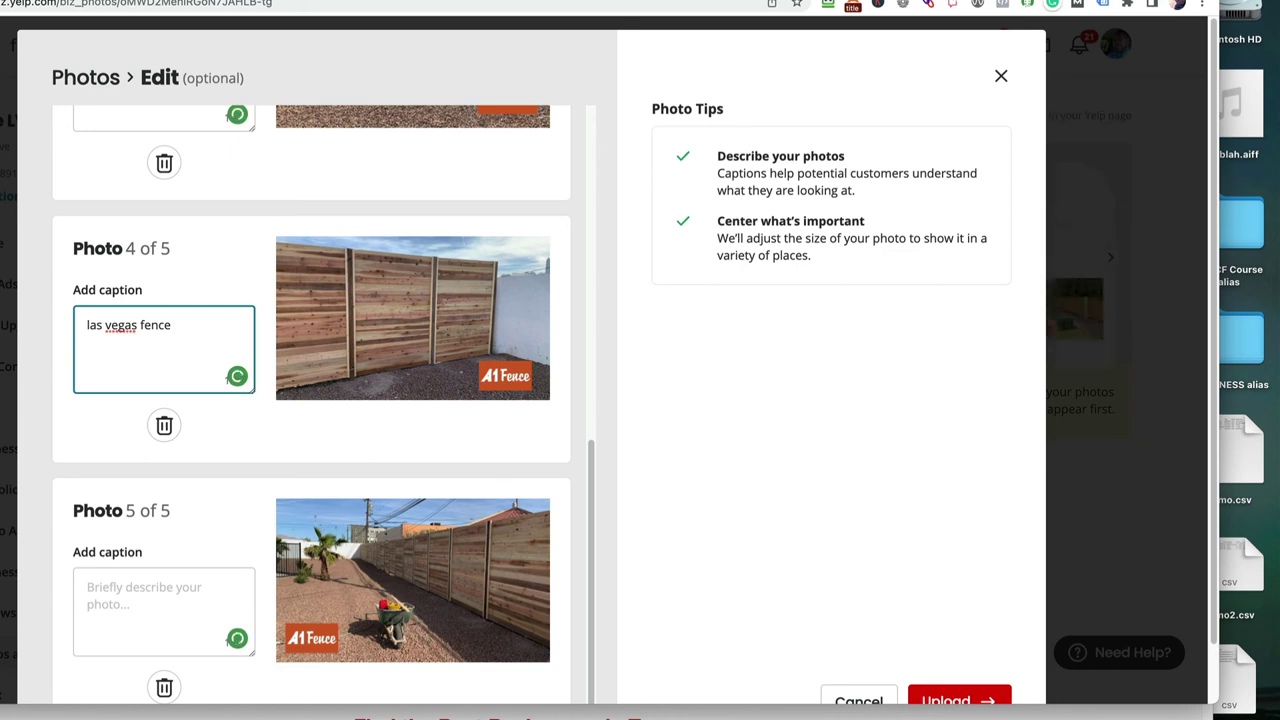
text(contractor)
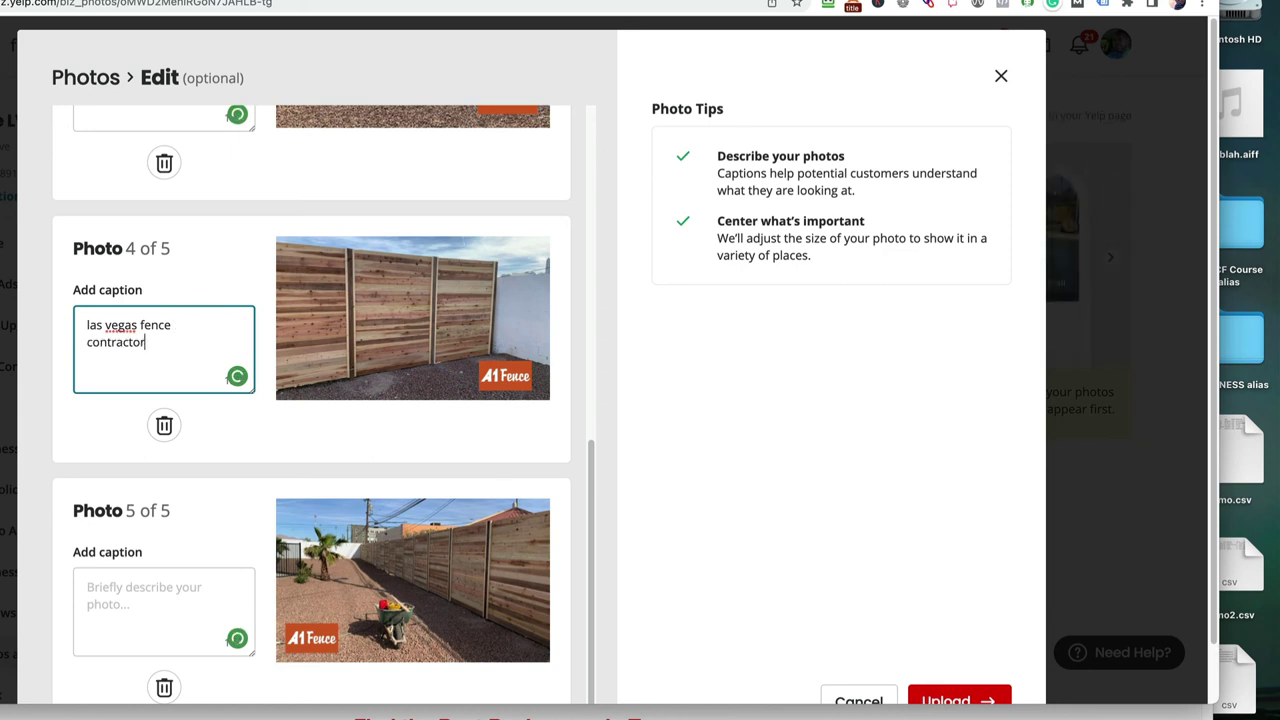
Caption Photo 5 'Las vegas horizontal wood fence contractor', fixing the misspelling
click(143, 608)
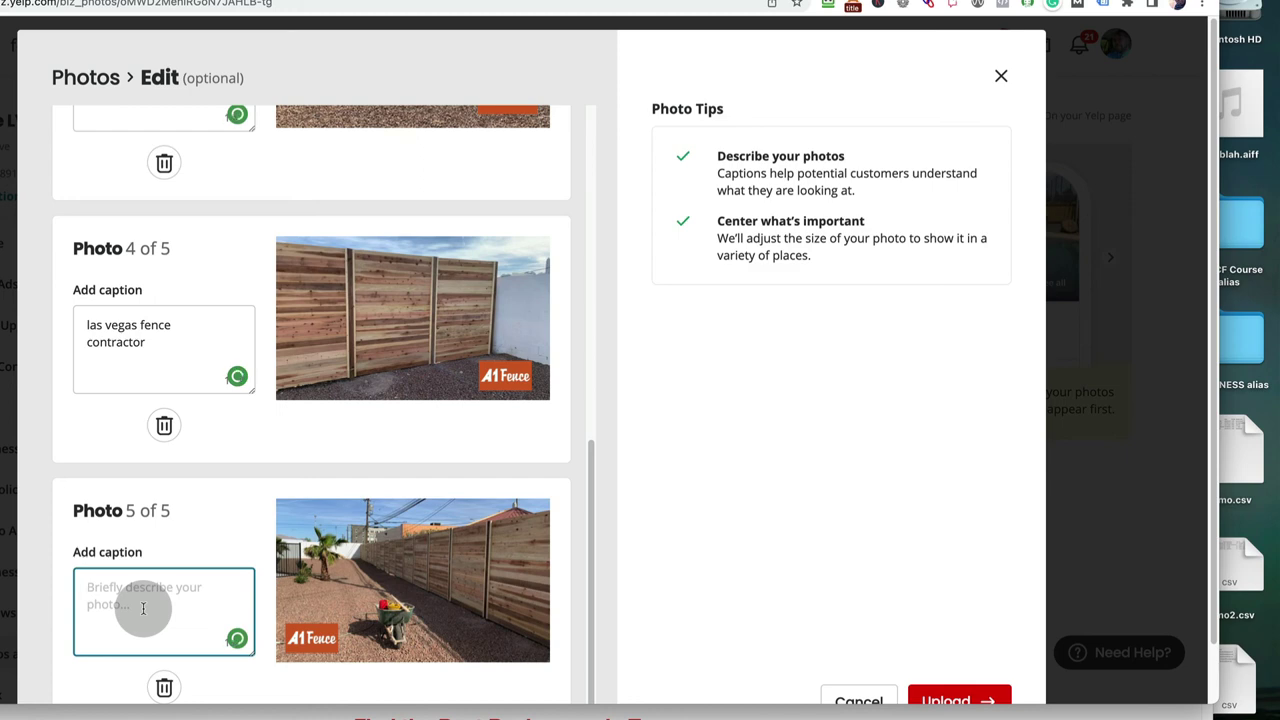
text(Las vegas)
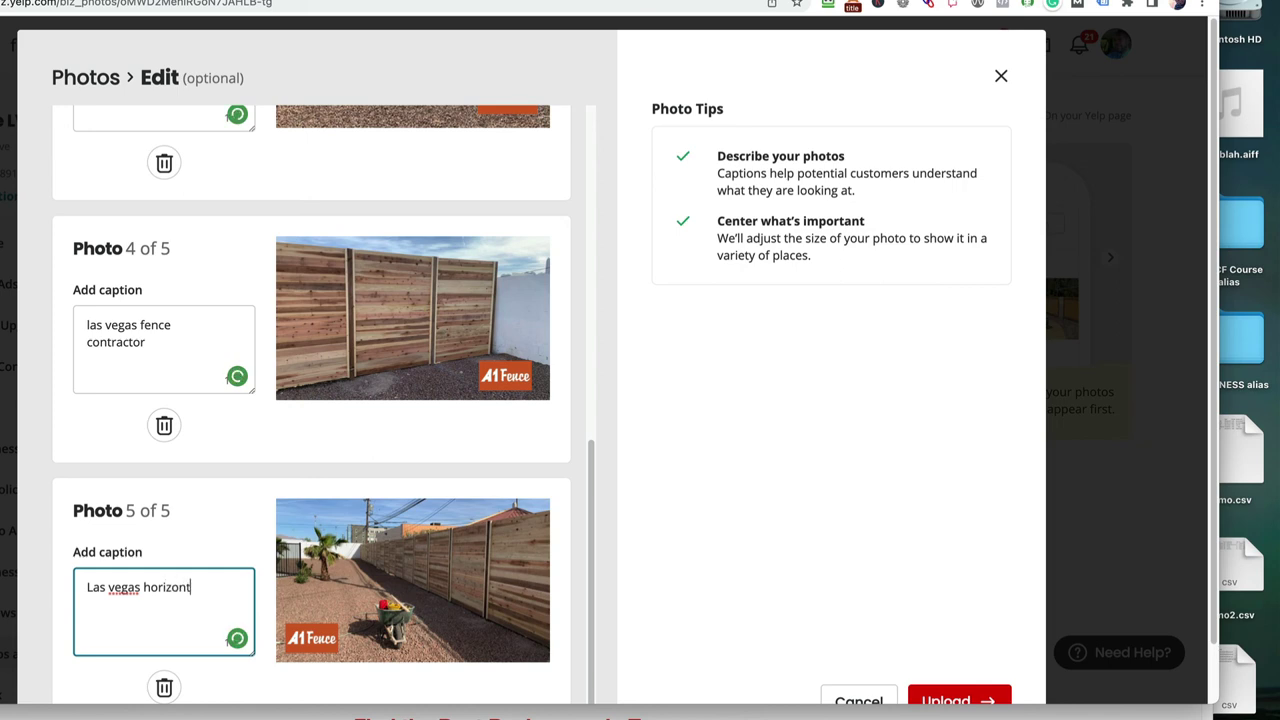
text(horizontal wood fece con)
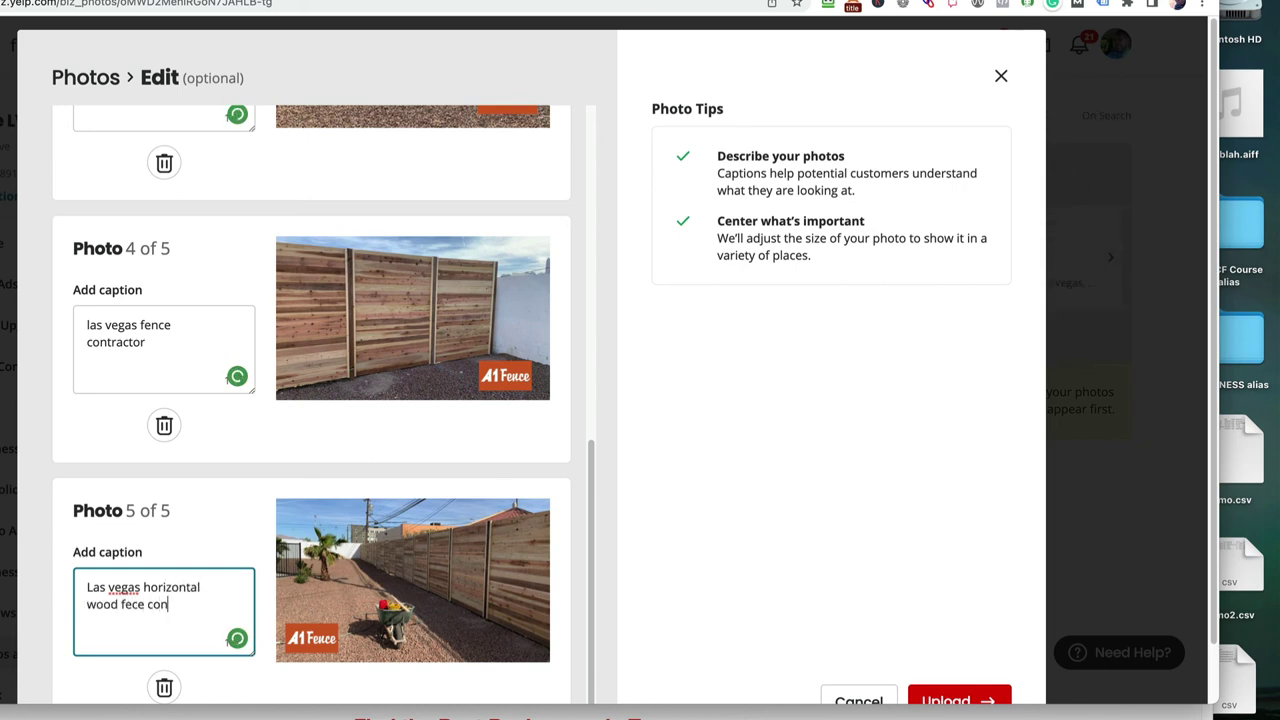
key(BackSpace)
key(BackSpace)
key(BackSpace)
key(BackSpace)
key(BackSpace)
key(BackSpace)
text(nce con)
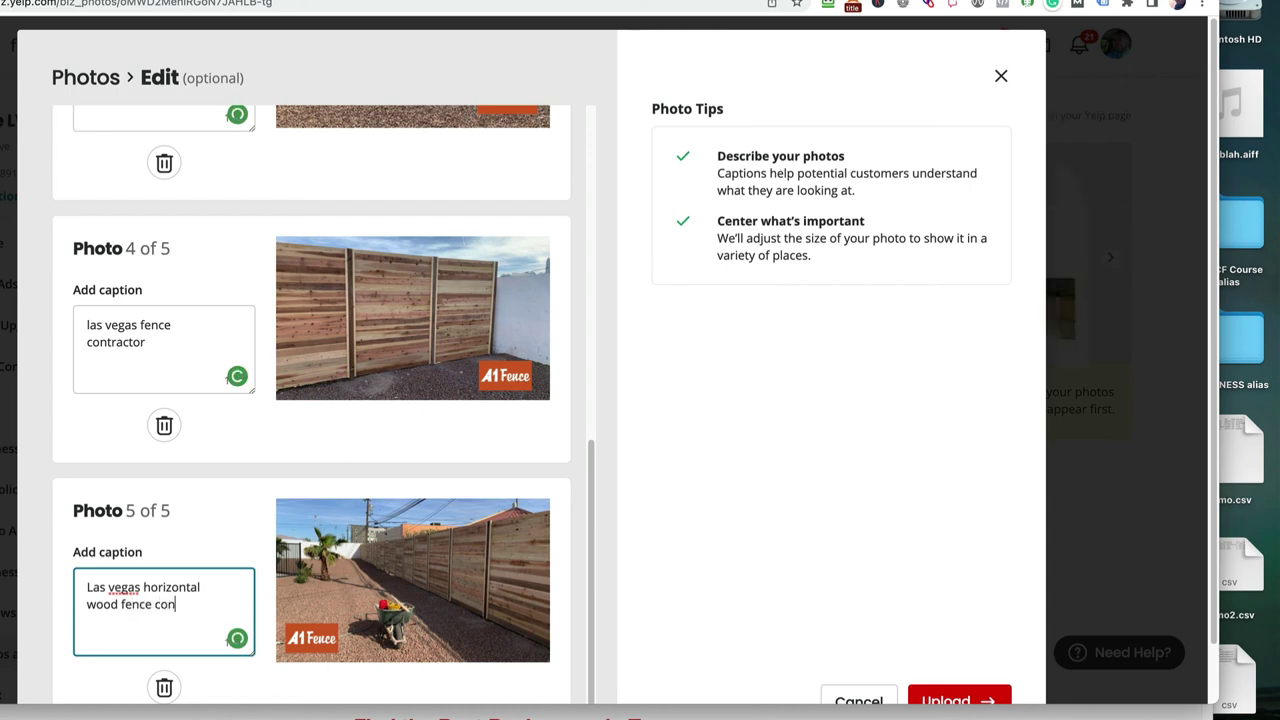
text(tractor)
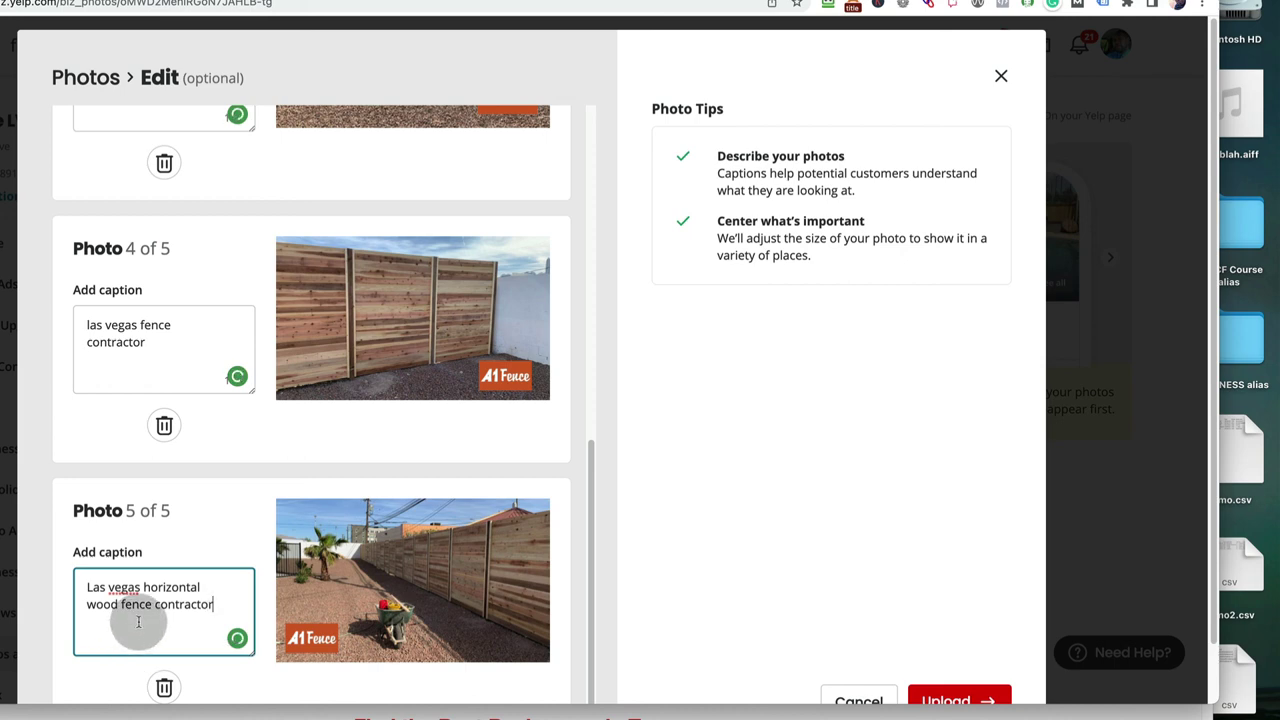
scroll(143, 617, down, 2)
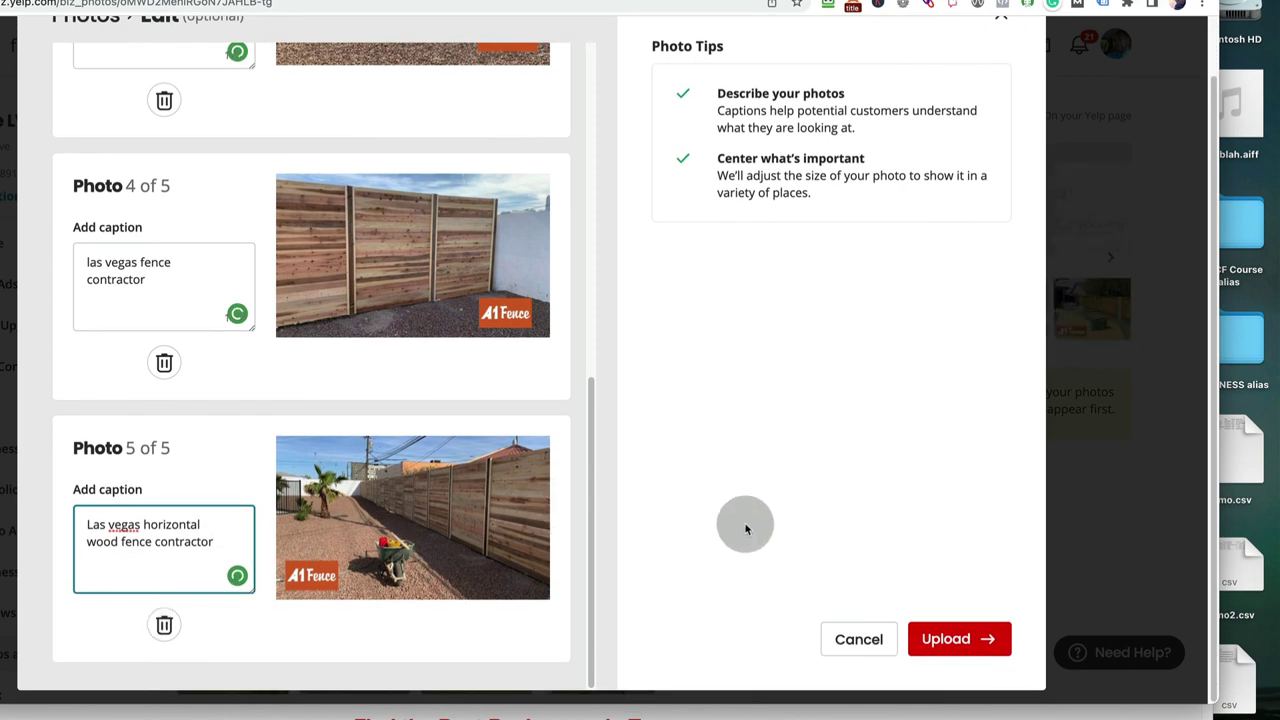
Upload the five captioned fence photos to the gallery
click(943, 640)
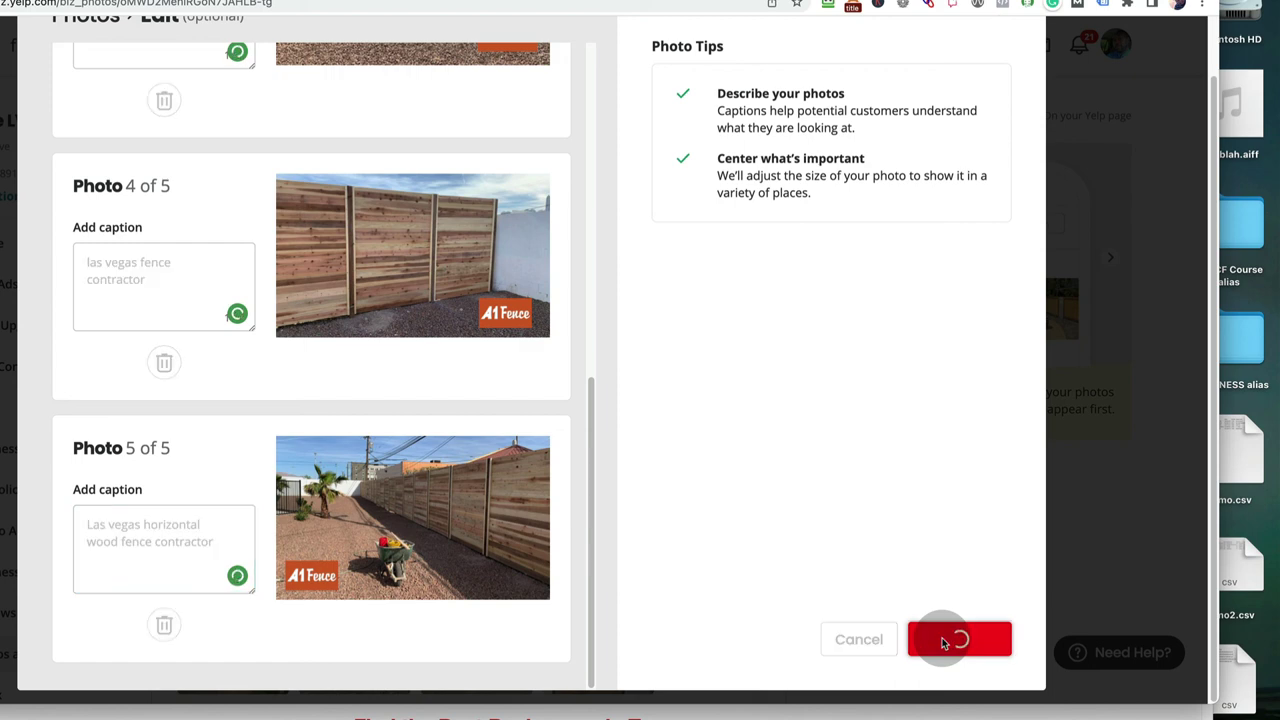